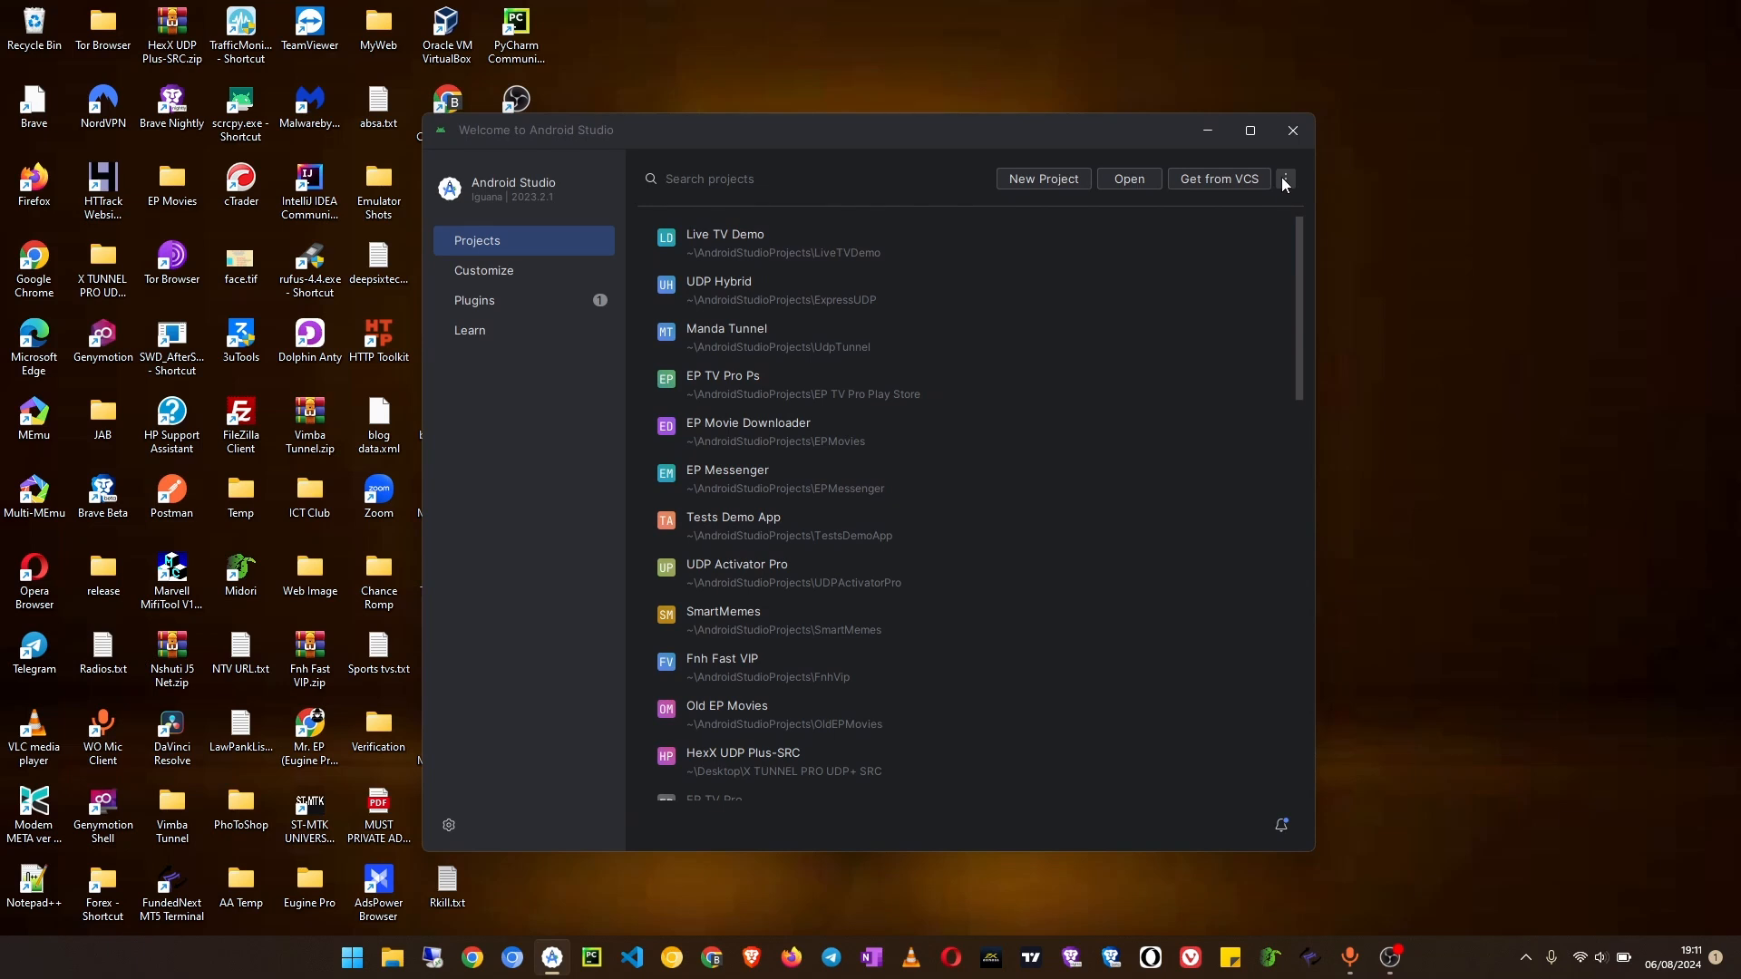
Step: Open the Virtual Device Manager and start creating a new virtual device
{"action": "left_click", "coordinate": [1284, 179]}
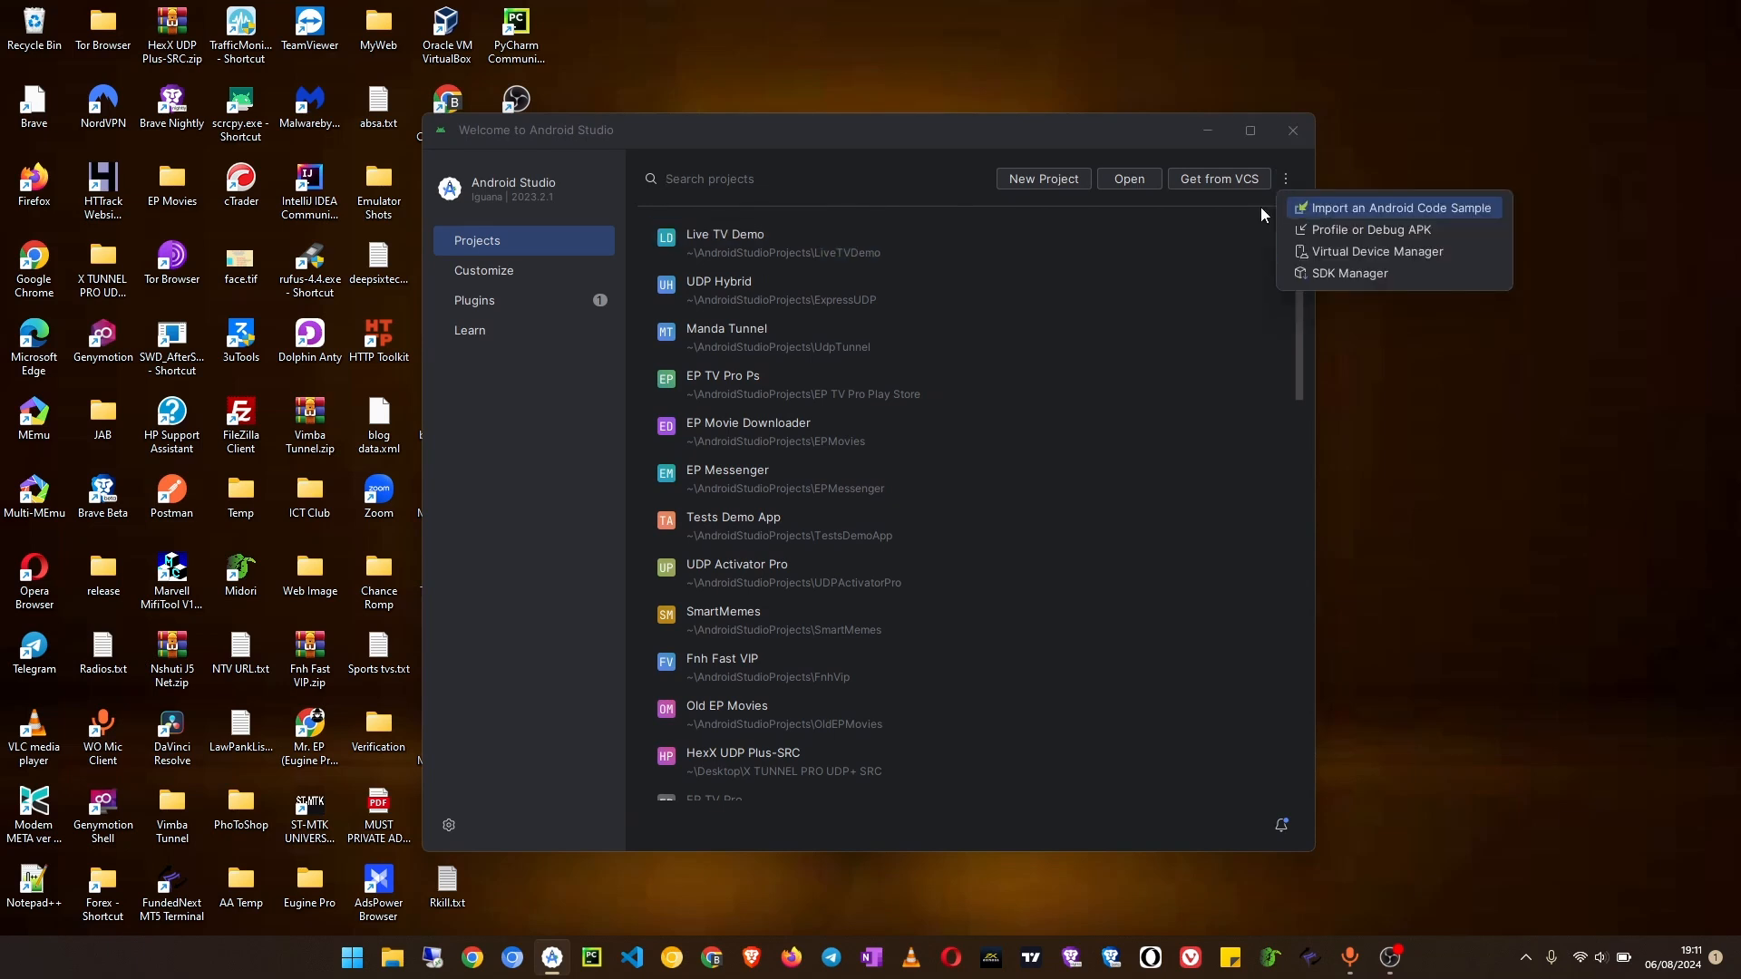
{"action": "left_click", "coordinate": [888, 190]}
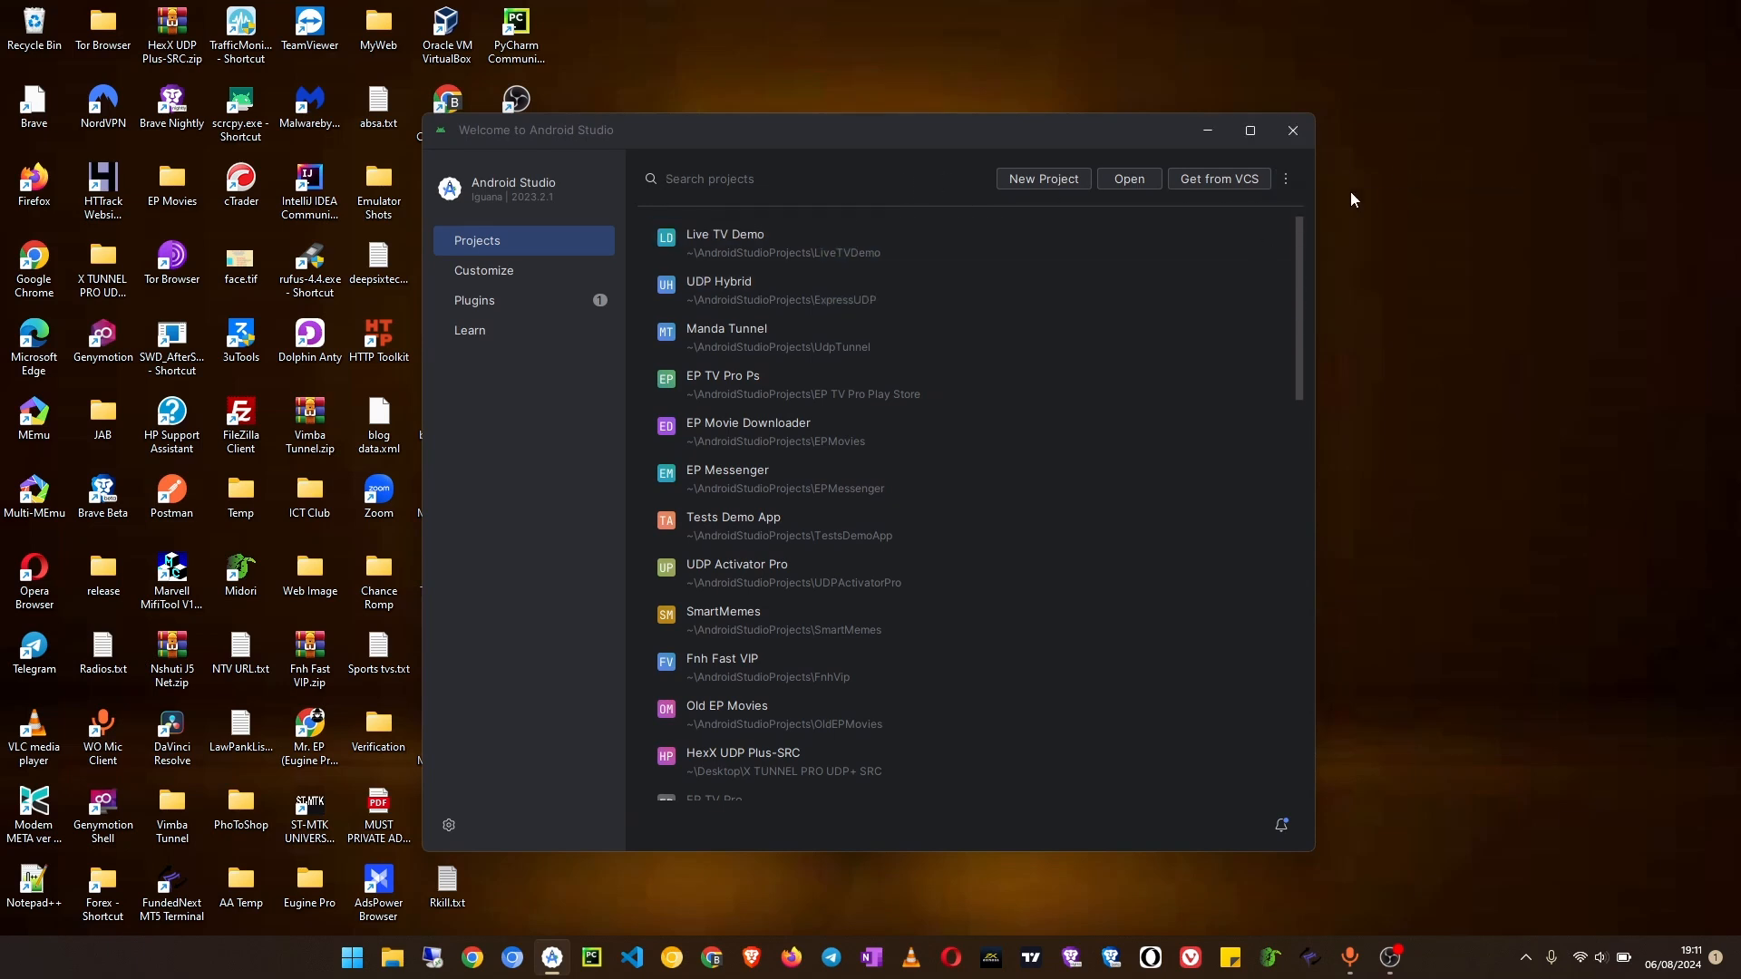
{"action": "left_click", "coordinate": [1291, 182]}
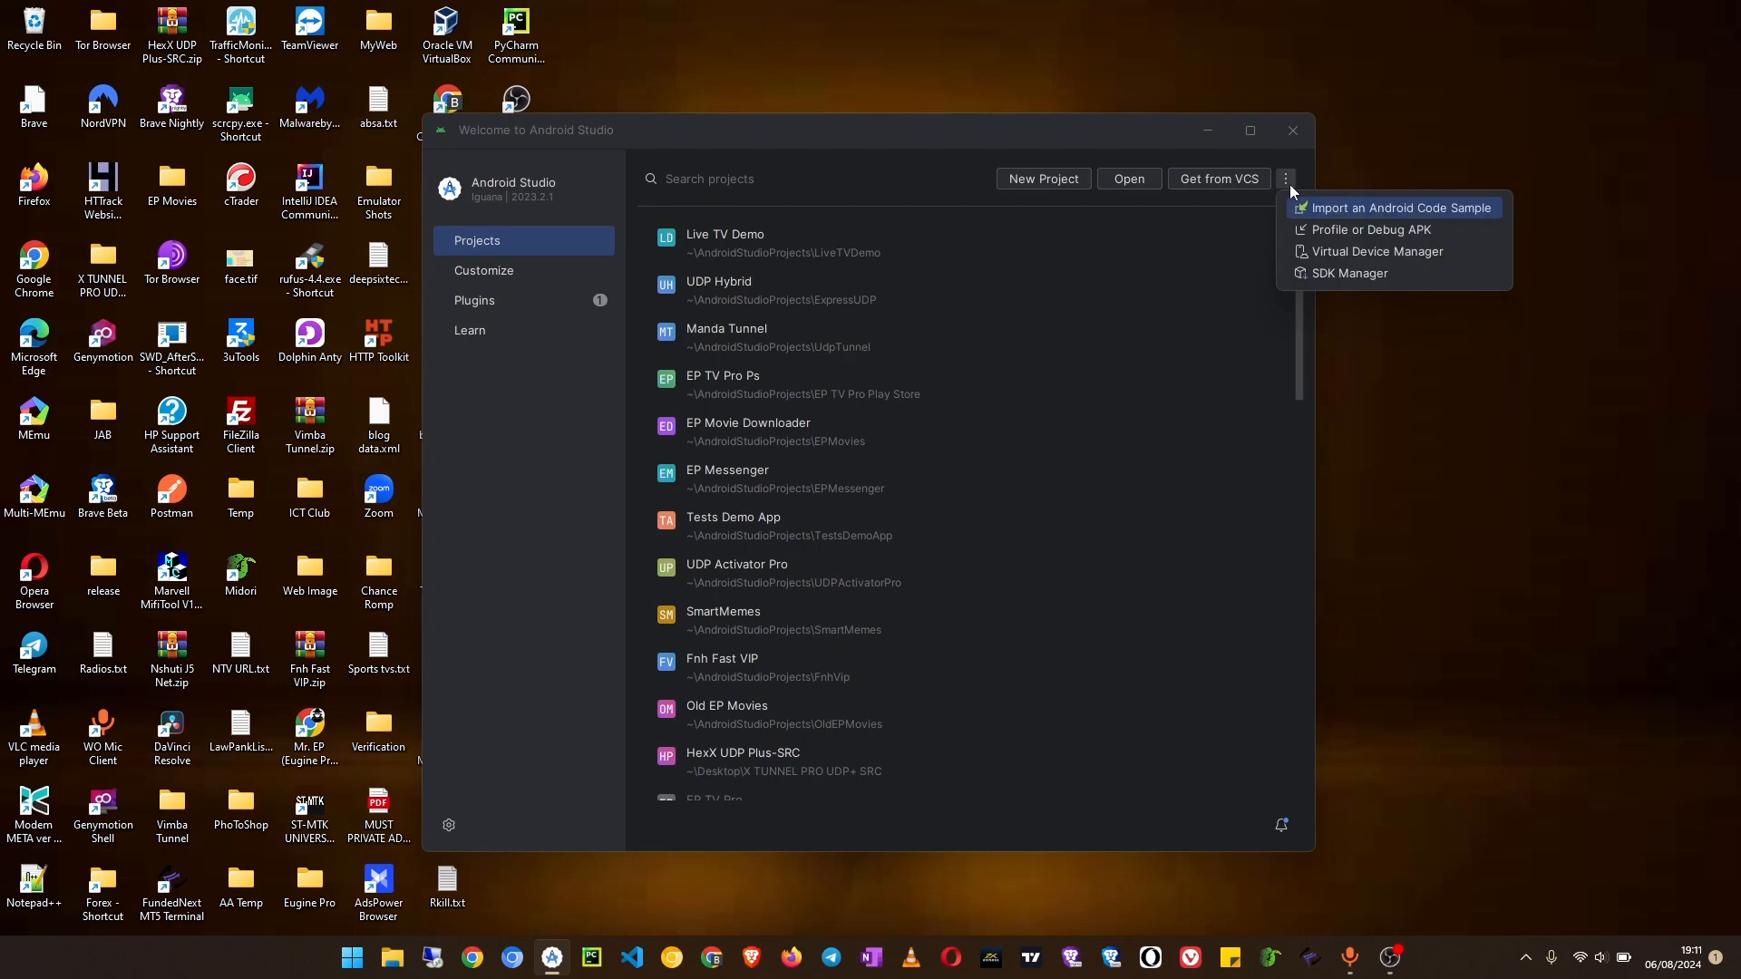
{"action": "left_click", "coordinate": [1351, 253]}
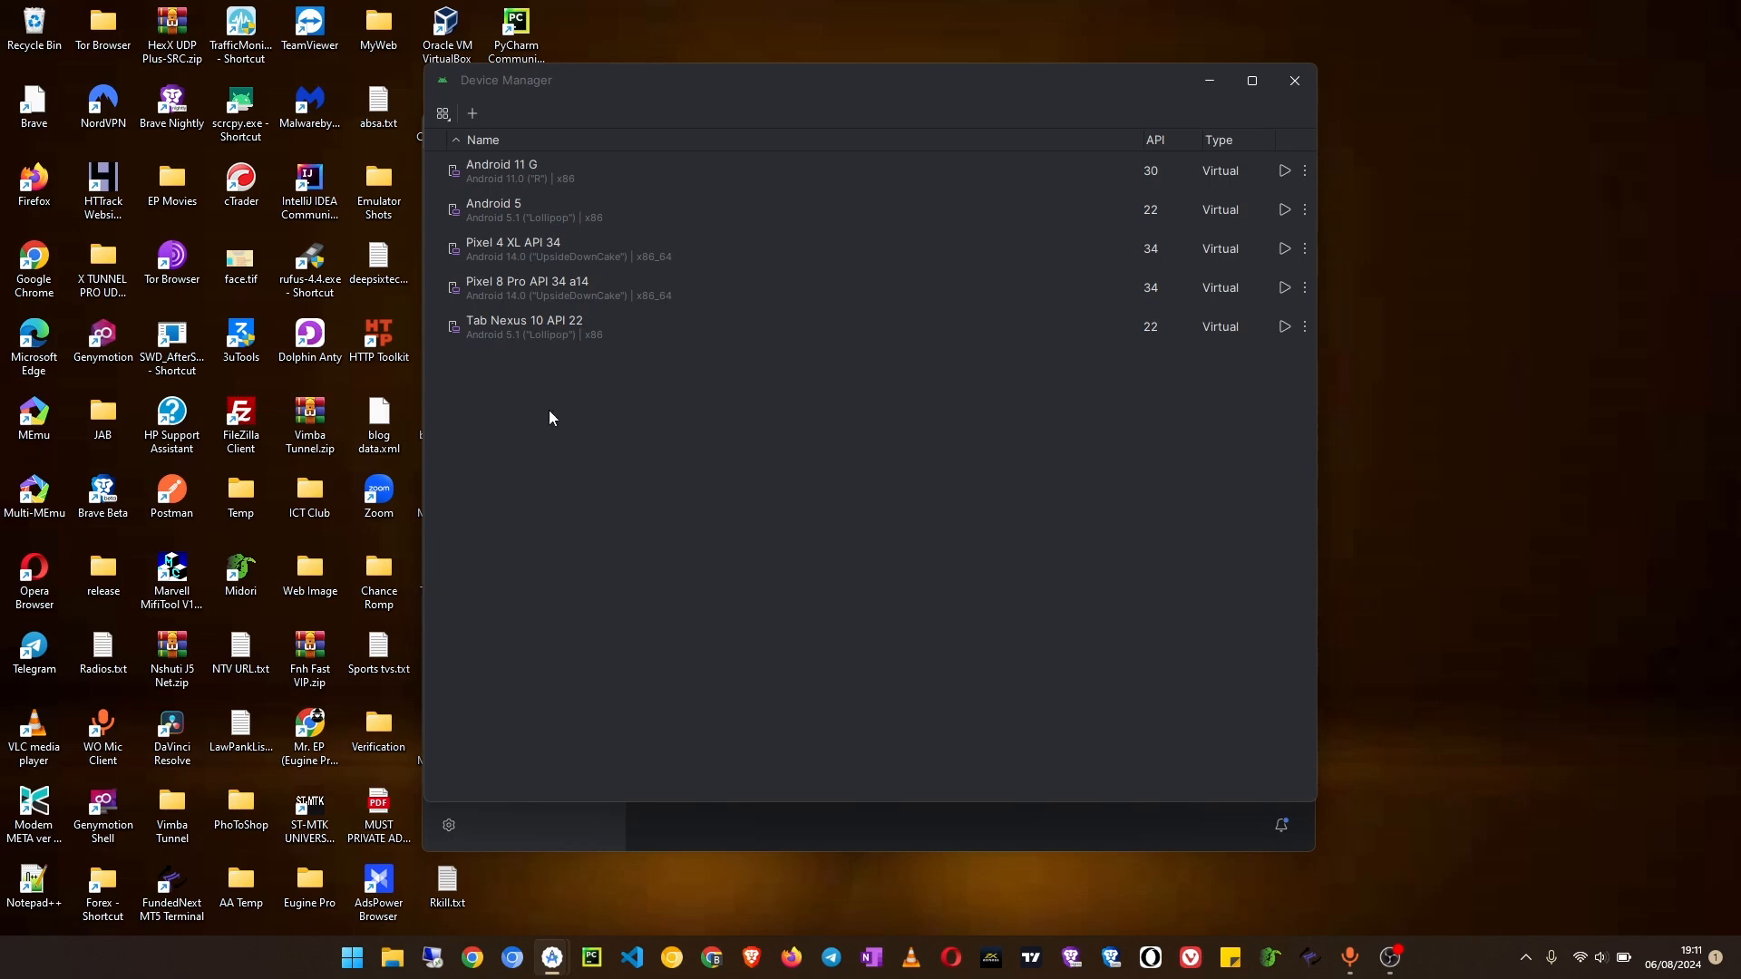
{"action": "left_click", "coordinate": [471, 117]}
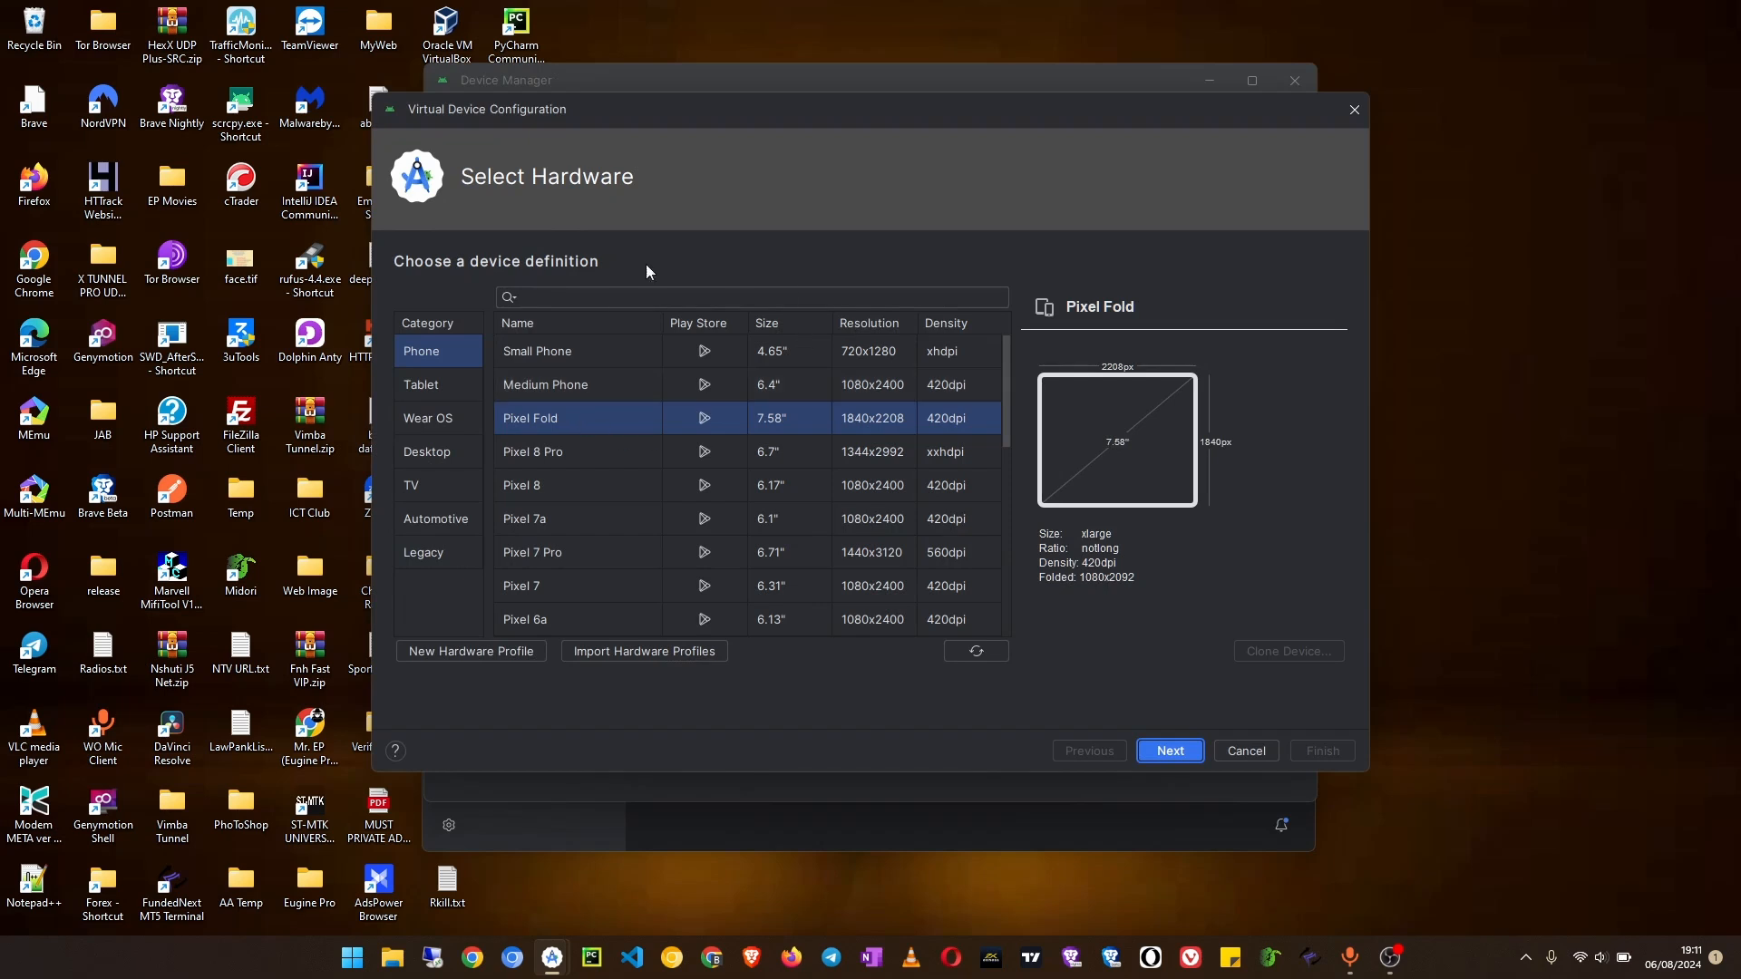
Step: Choose the Pixel 6 Pro phone as the hardware definition and continue to the system image selection
{"action": "scroll", "coordinate": [617, 499], "scroll_direction": "down", "scroll_amount": 4}
{"action": "scroll", "coordinate": [617, 504], "scroll_direction": "up", "scroll_amount": 4}
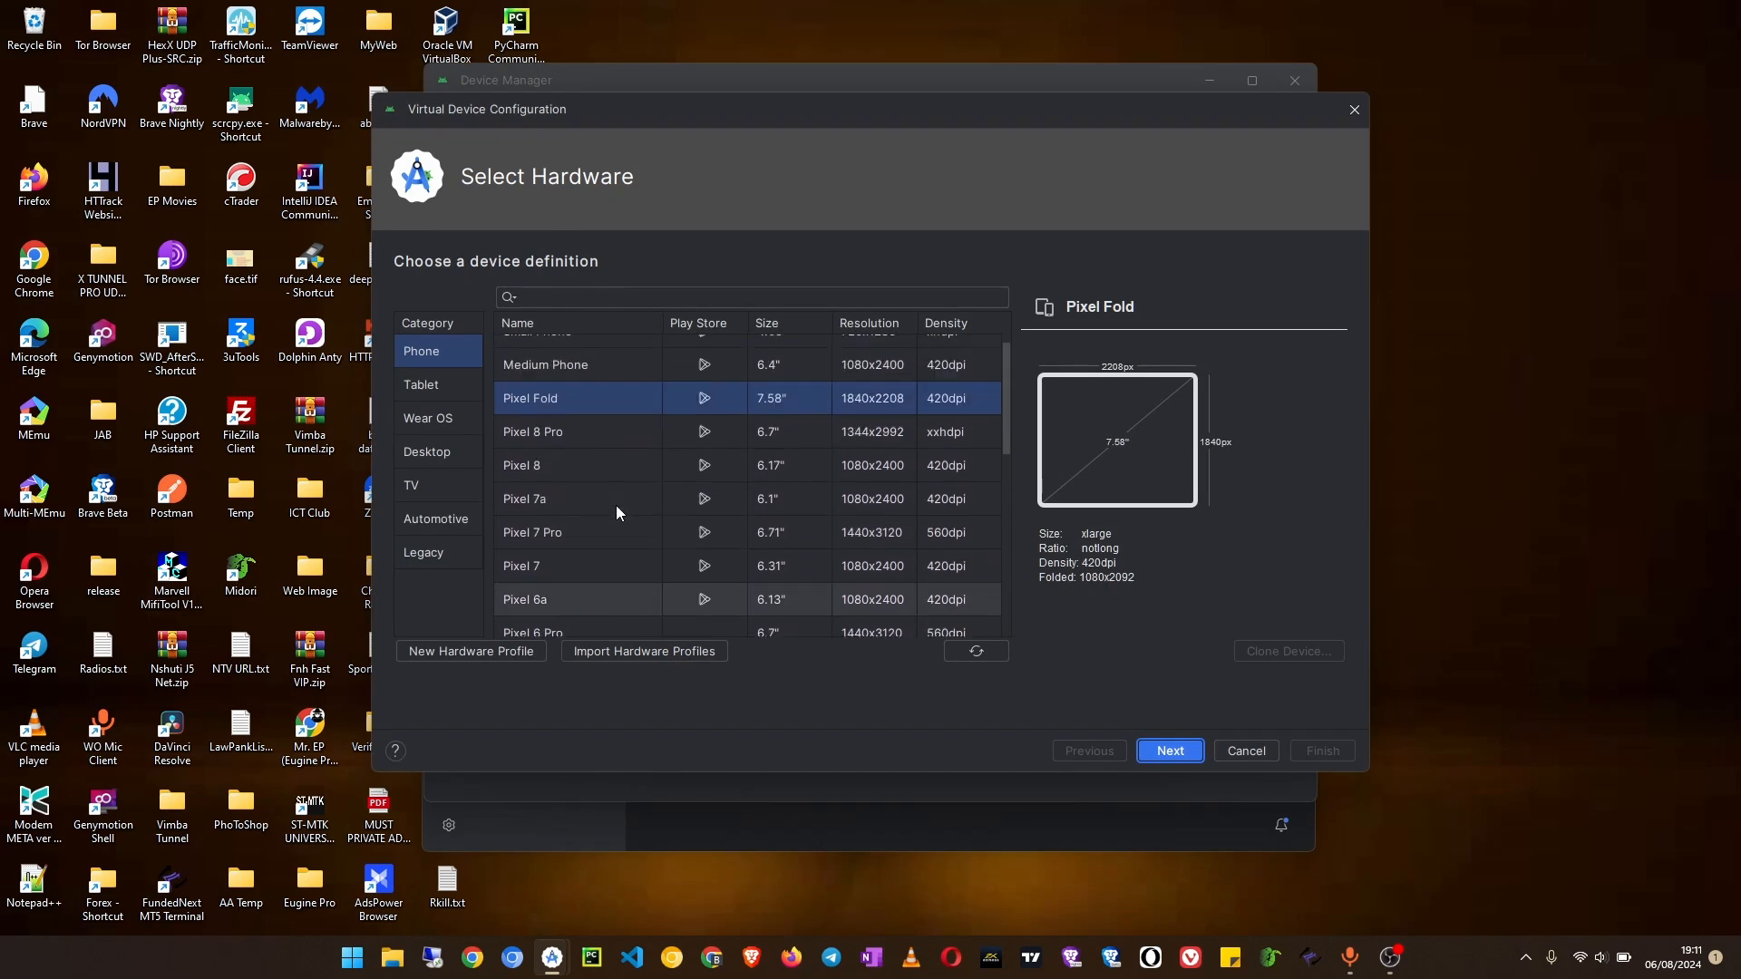
{"action": "scroll", "coordinate": [617, 508], "scroll_direction": "up", "scroll_amount": 1}
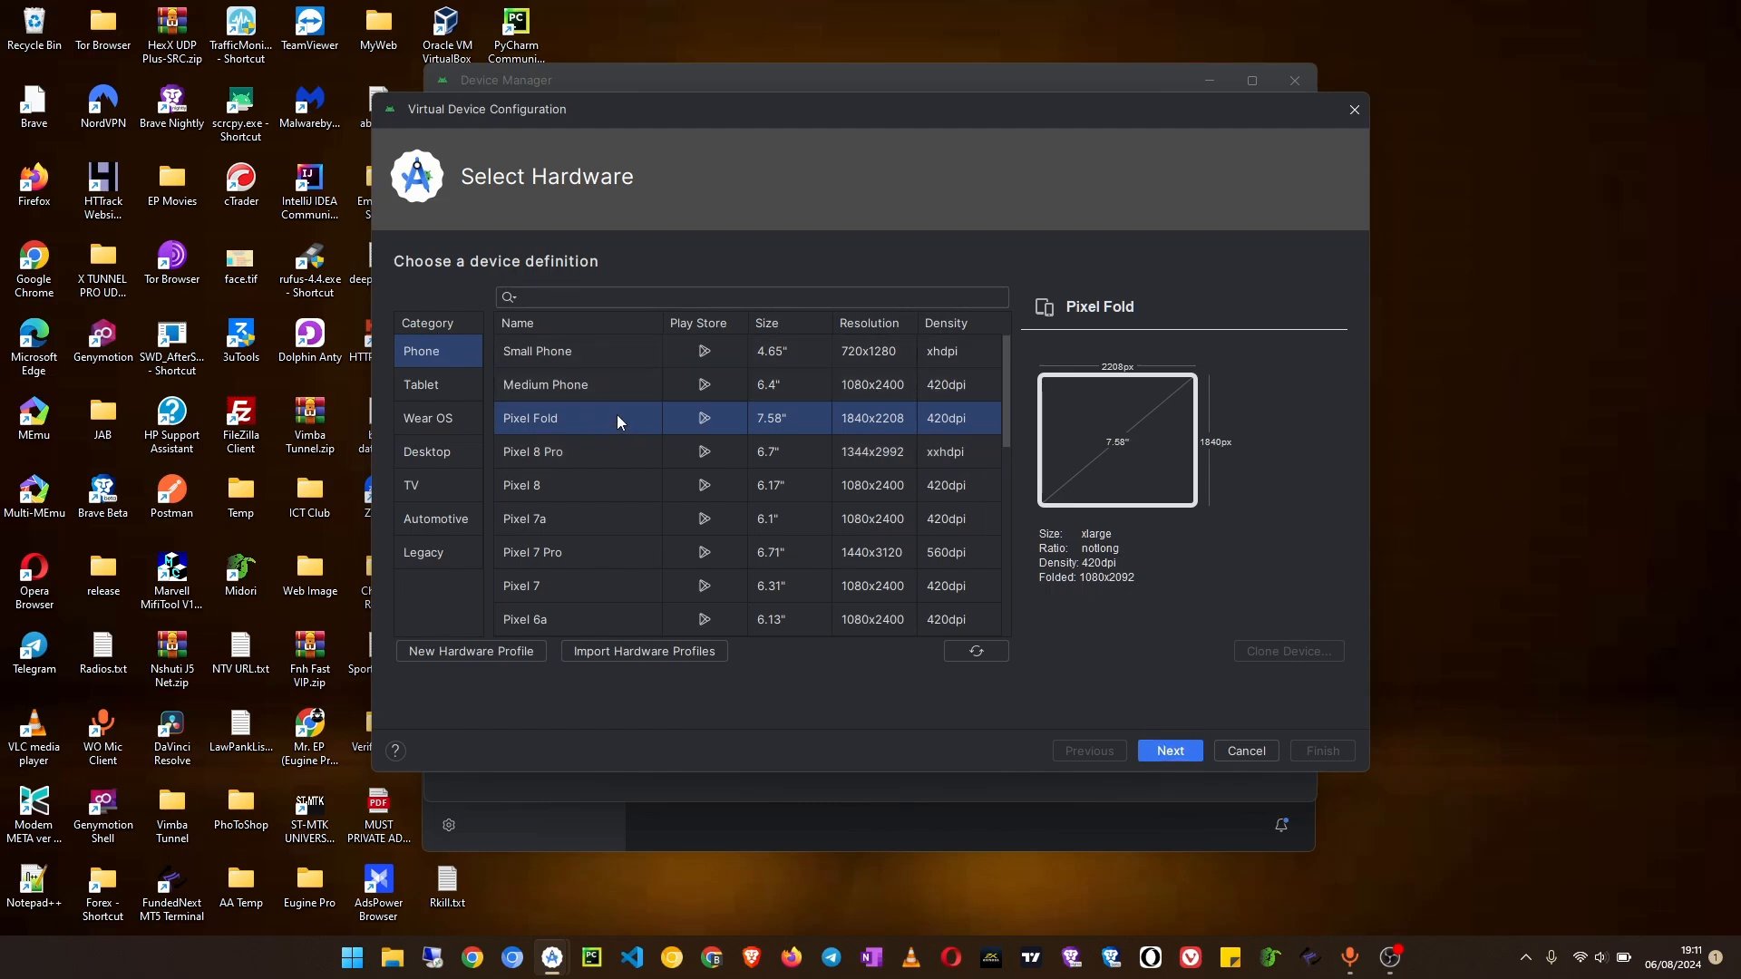
{"action": "scroll", "coordinate": [568, 486], "scroll_direction": "down", "scroll_amount": 5}
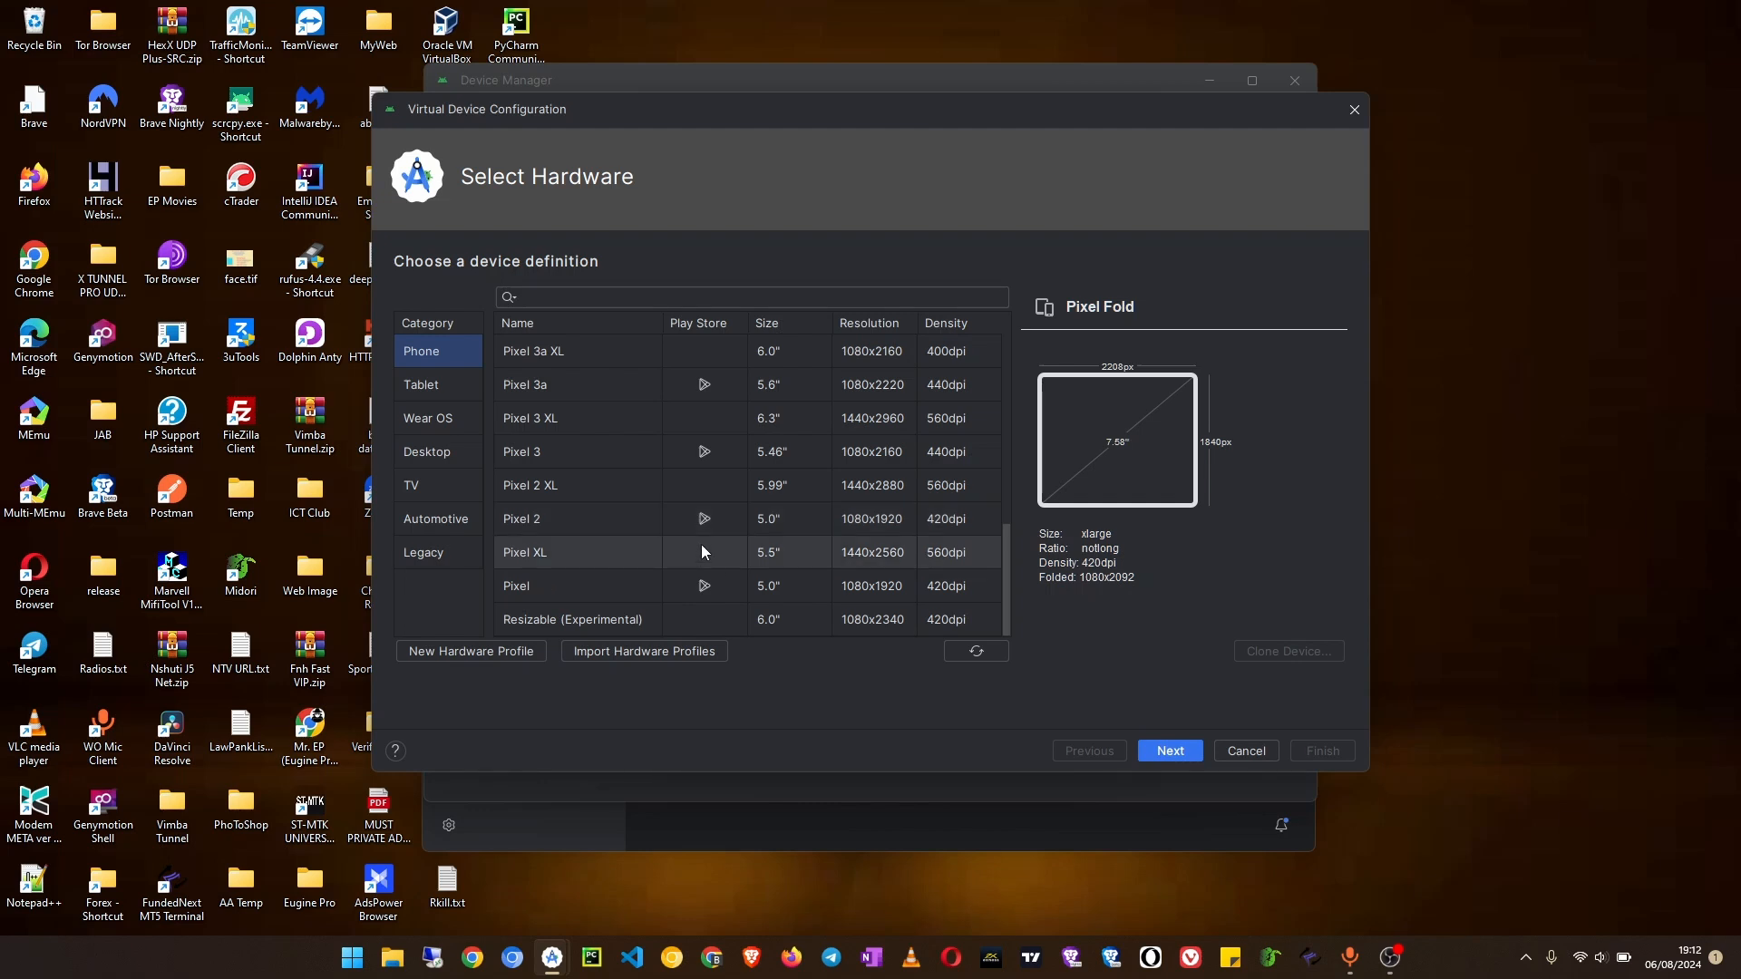
{"action": "scroll", "coordinate": [629, 456], "scroll_direction": "up", "scroll_amount": 4}
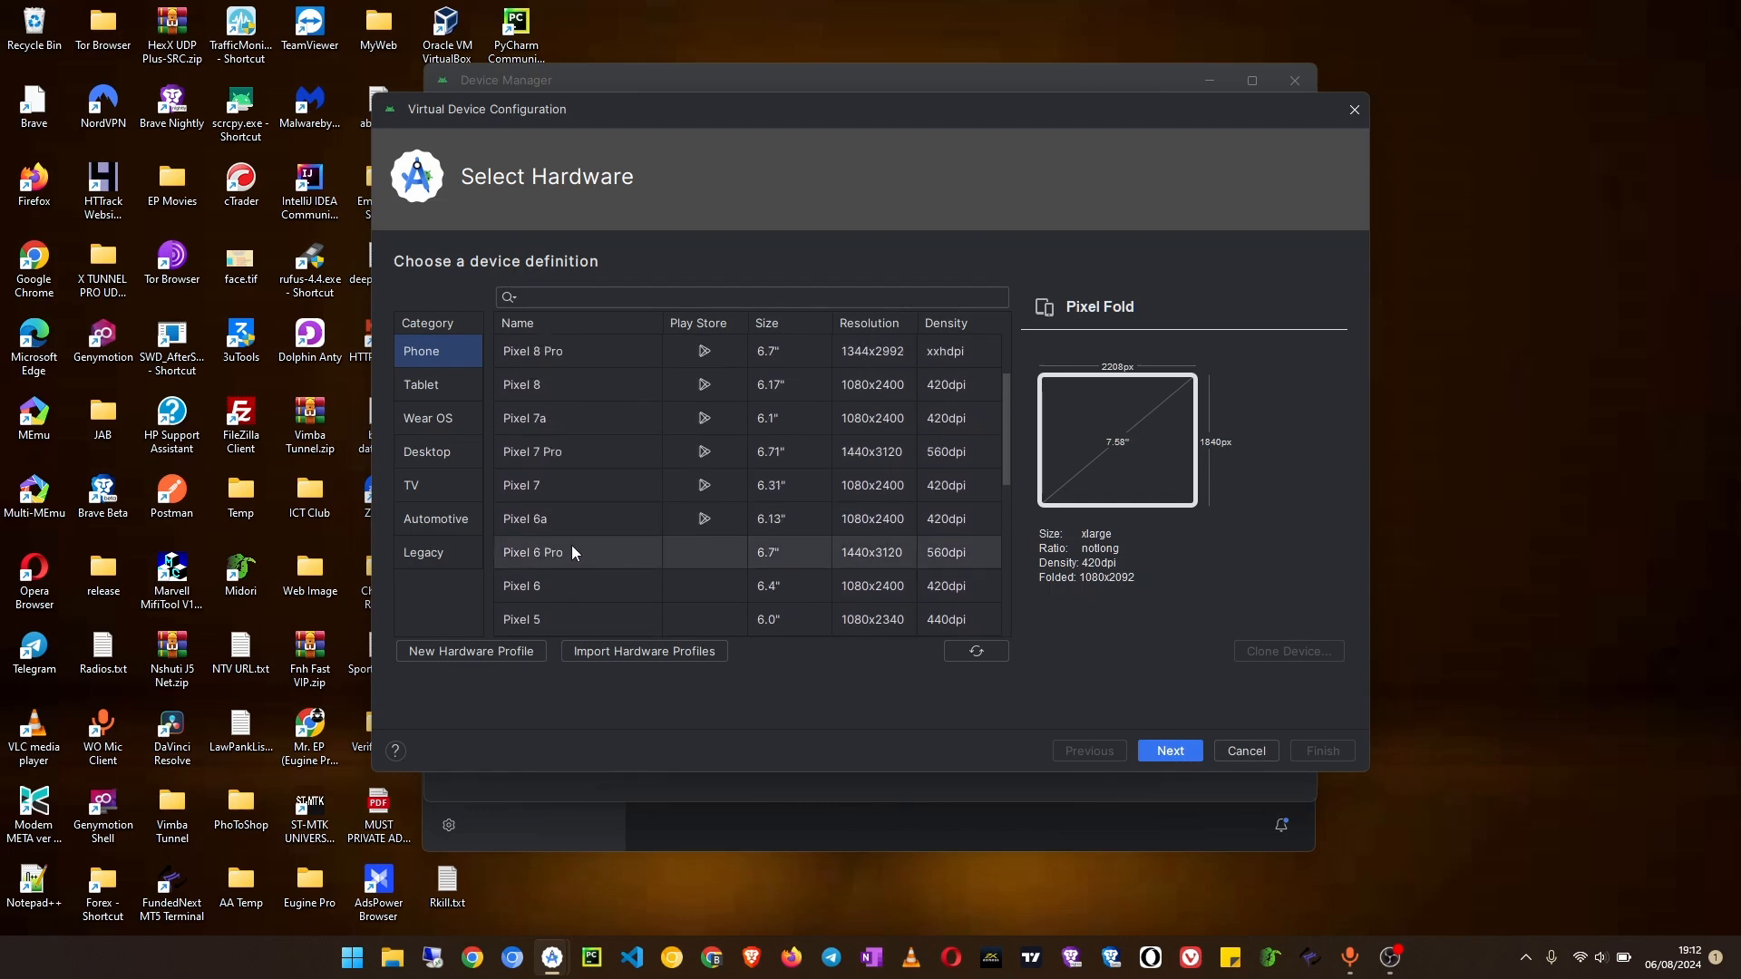
{"action": "left_click", "coordinate": [548, 552]}
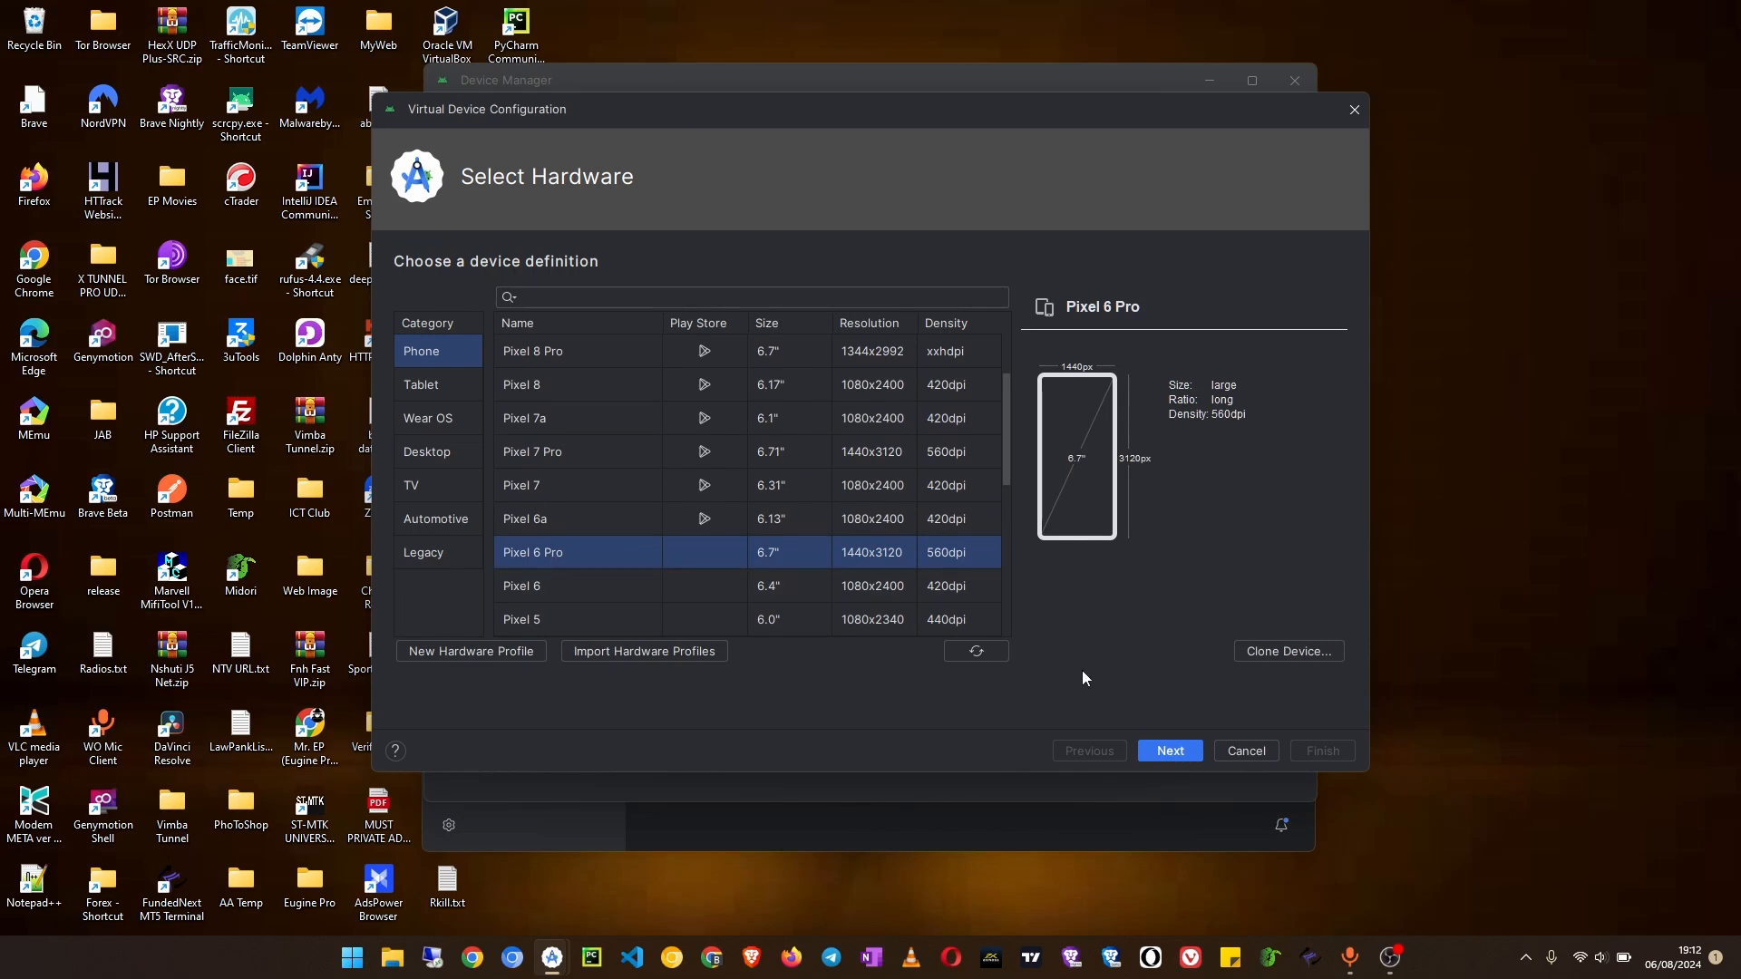
{"action": "left_click", "coordinate": [1169, 751]}
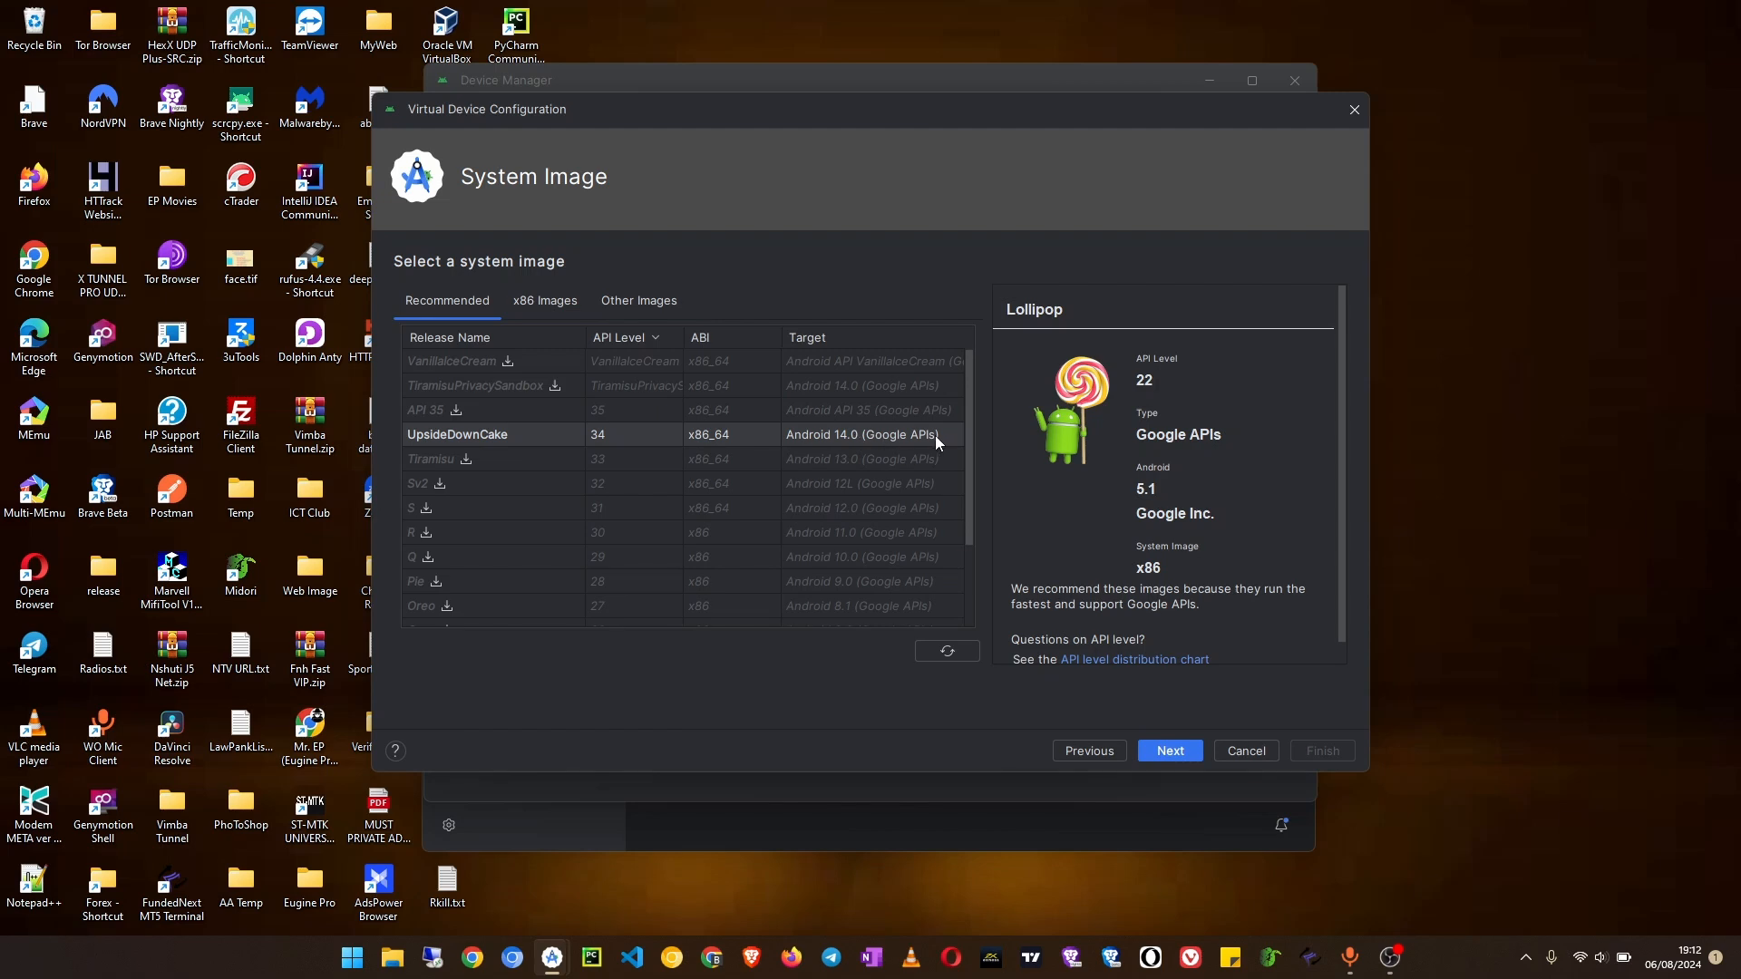
Step: Try to download the recommended Tiramisu API 33 x86_64 system image, then cancel the installation
{"action": "left_click", "coordinate": [564, 437]}
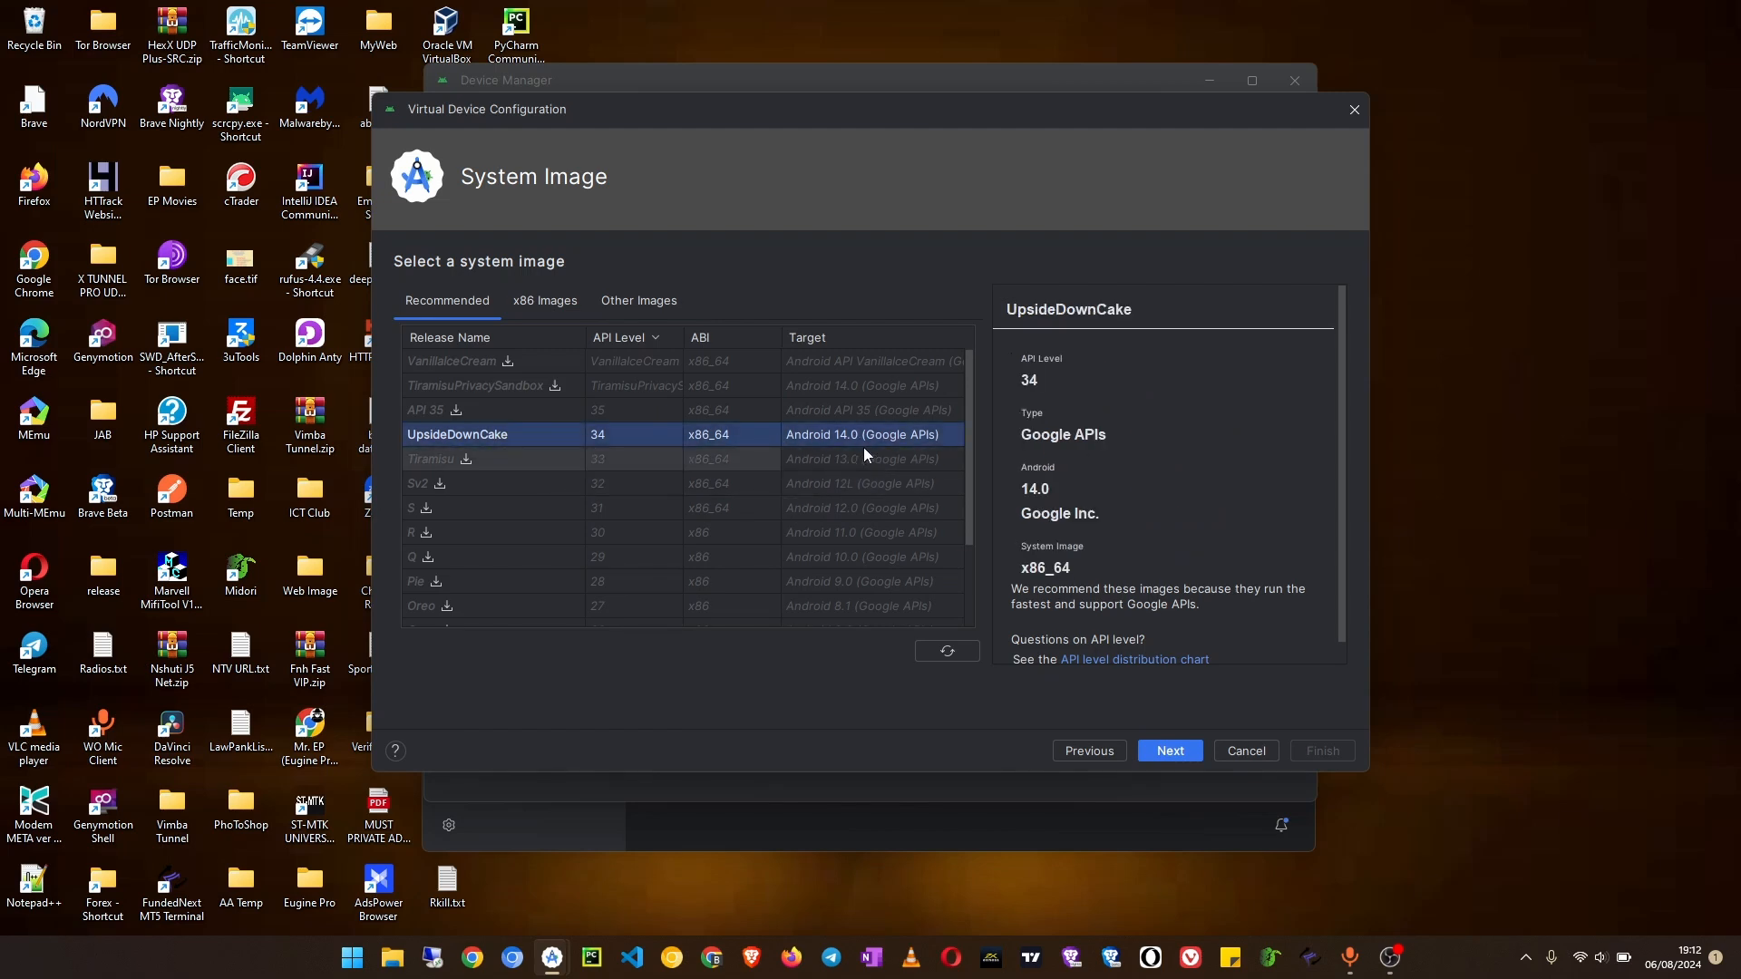
{"action": "scroll", "coordinate": [501, 510], "scroll_direction": "down", "scroll_amount": 3}
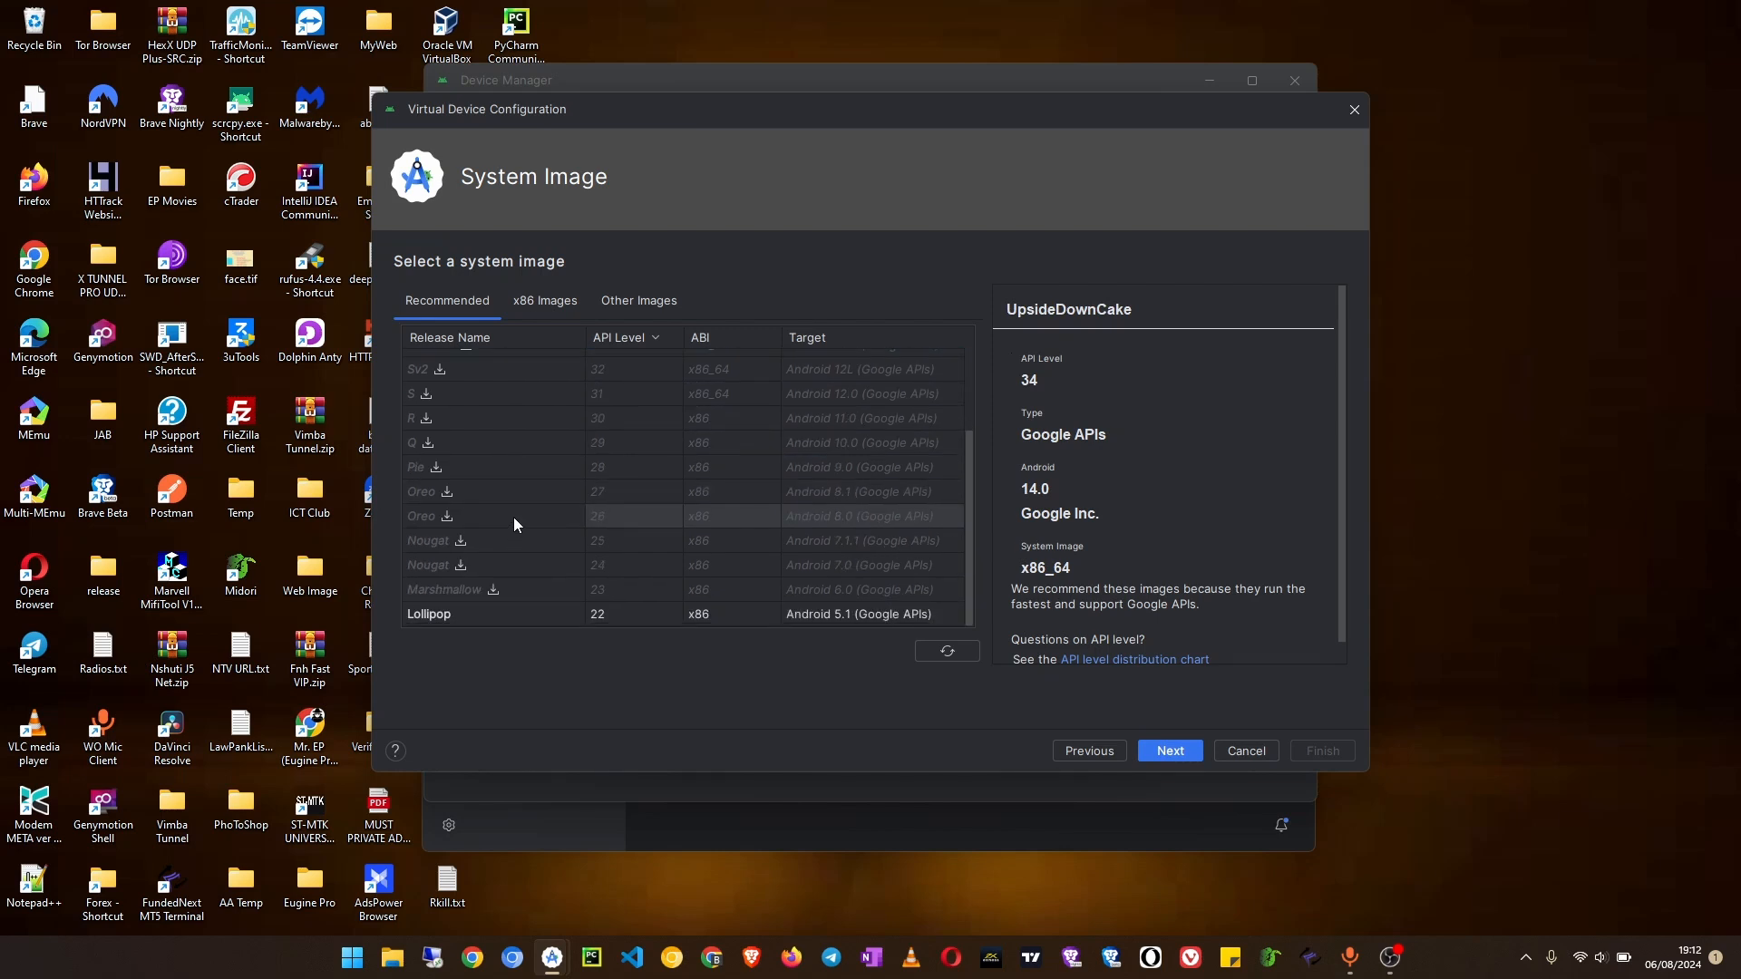
{"action": "scroll", "coordinate": [514, 573], "scroll_direction": "up", "scroll_amount": 3}
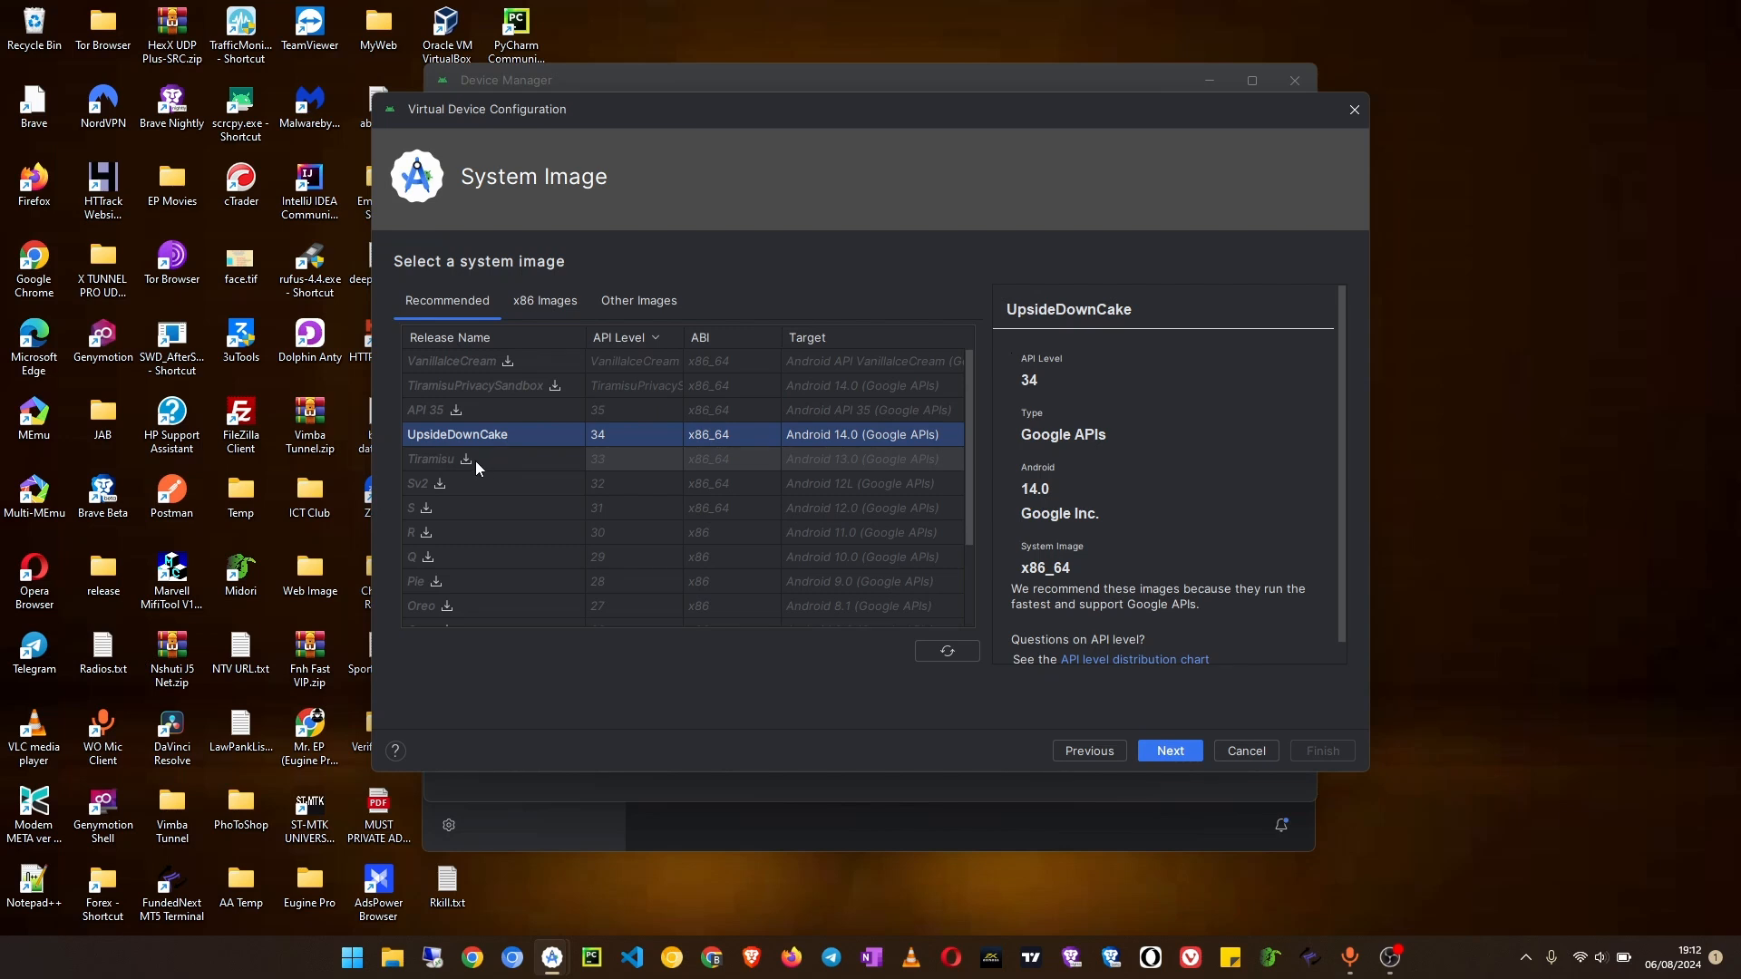
{"action": "left_click", "coordinate": [476, 460]}
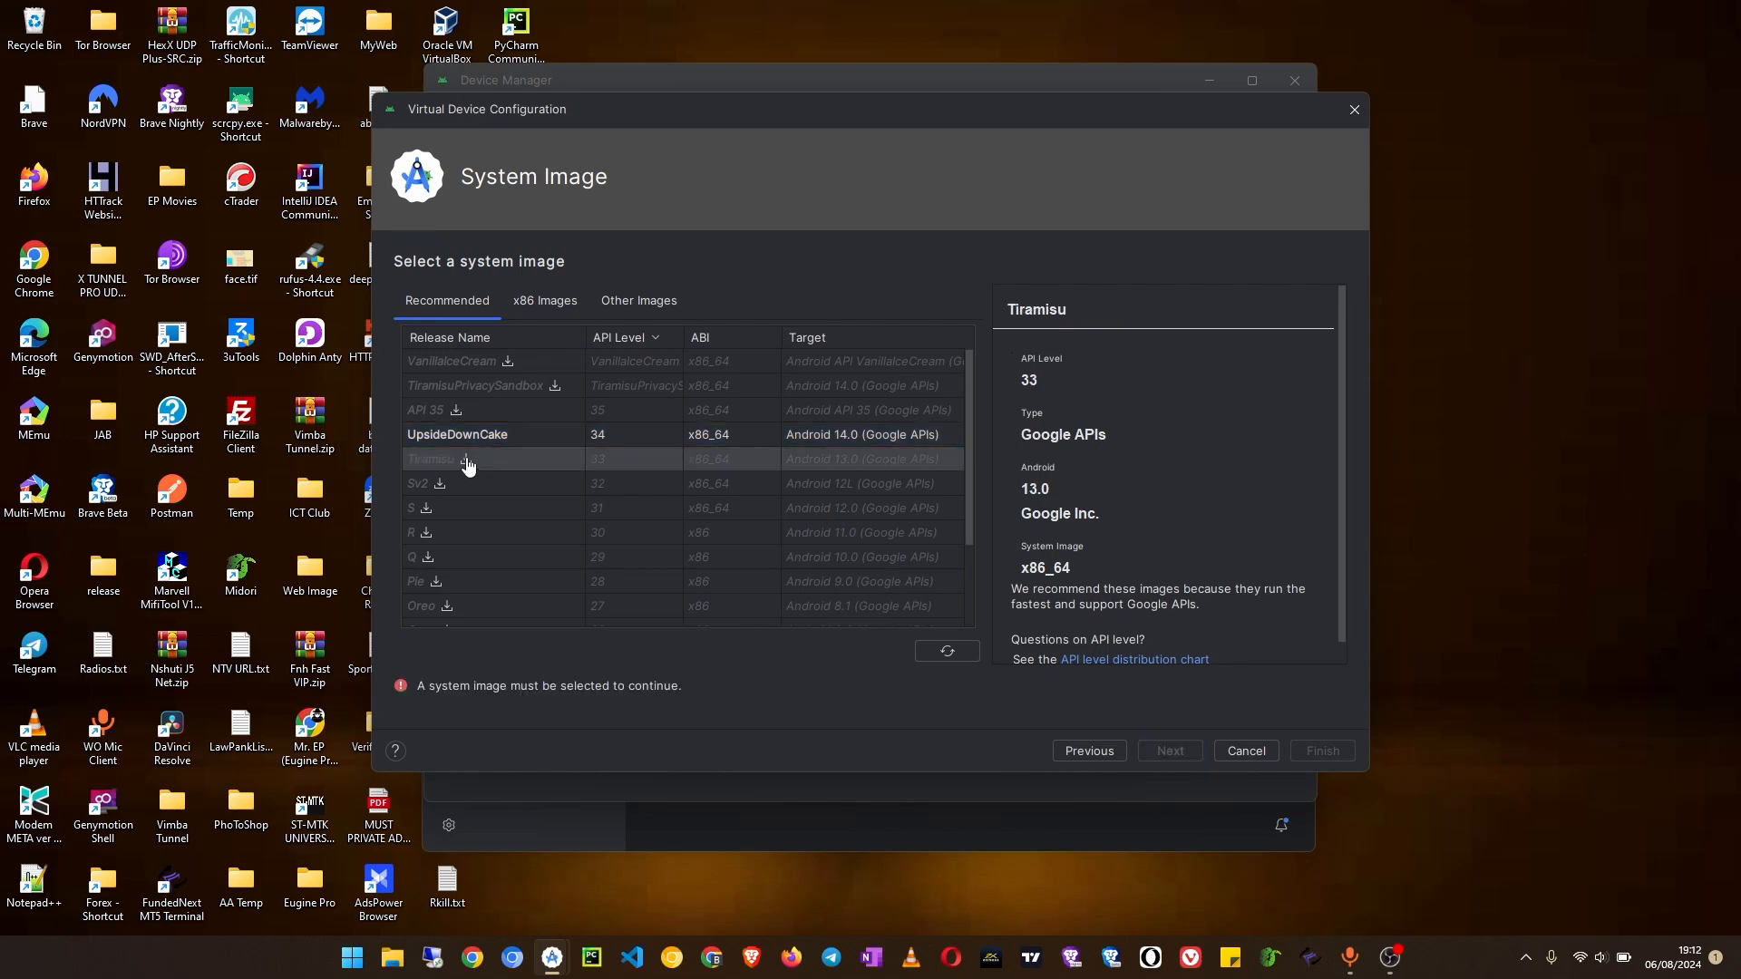
{"action": "left_click", "coordinate": [466, 461]}
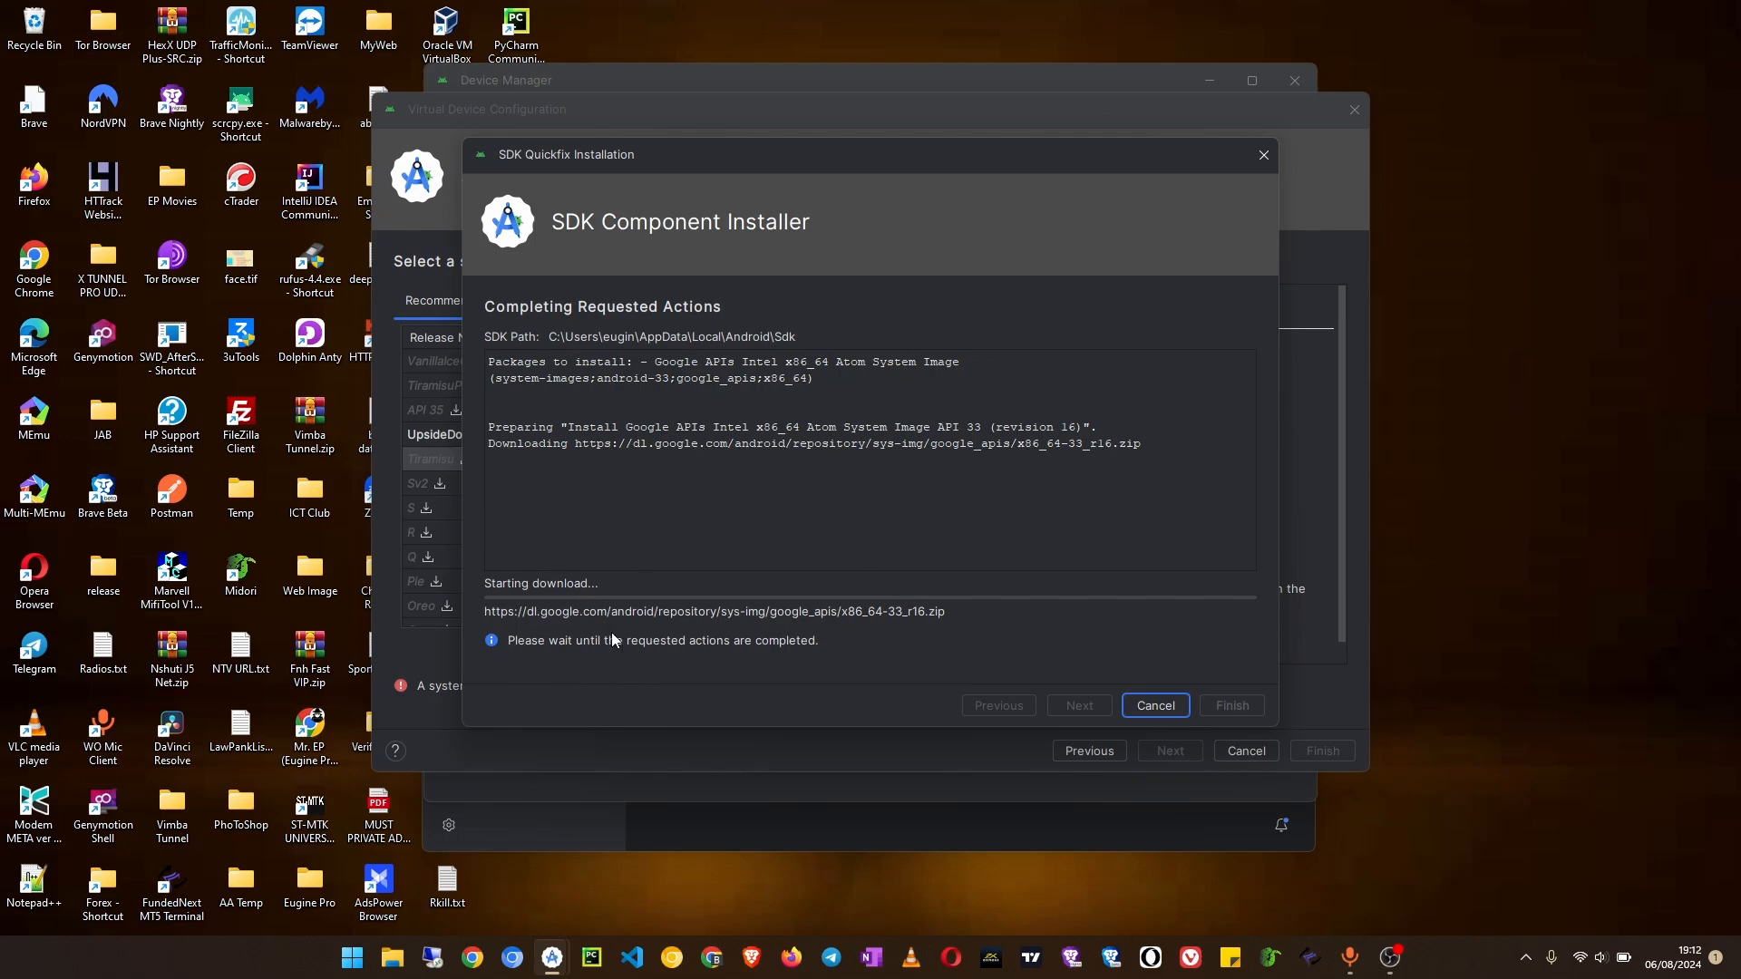
{"action": "left_click", "coordinate": [1155, 706]}
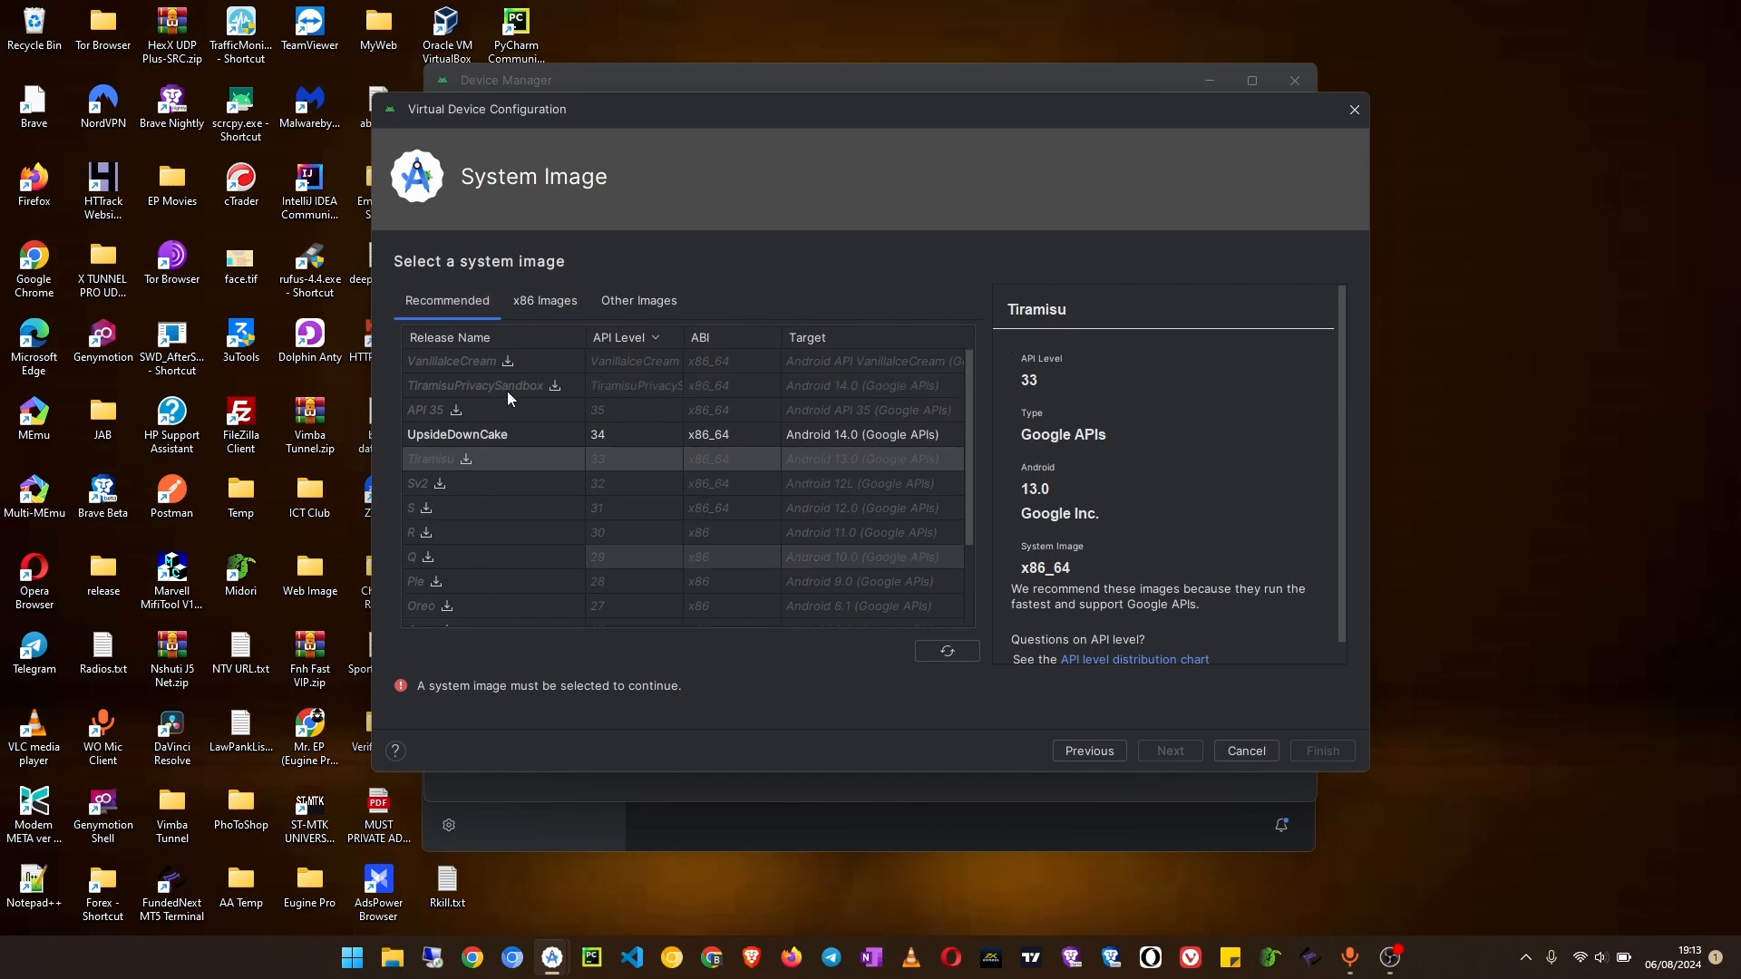
Step: Look through the x86 system images and the list of other images
{"action": "left_click", "coordinate": [545, 301]}
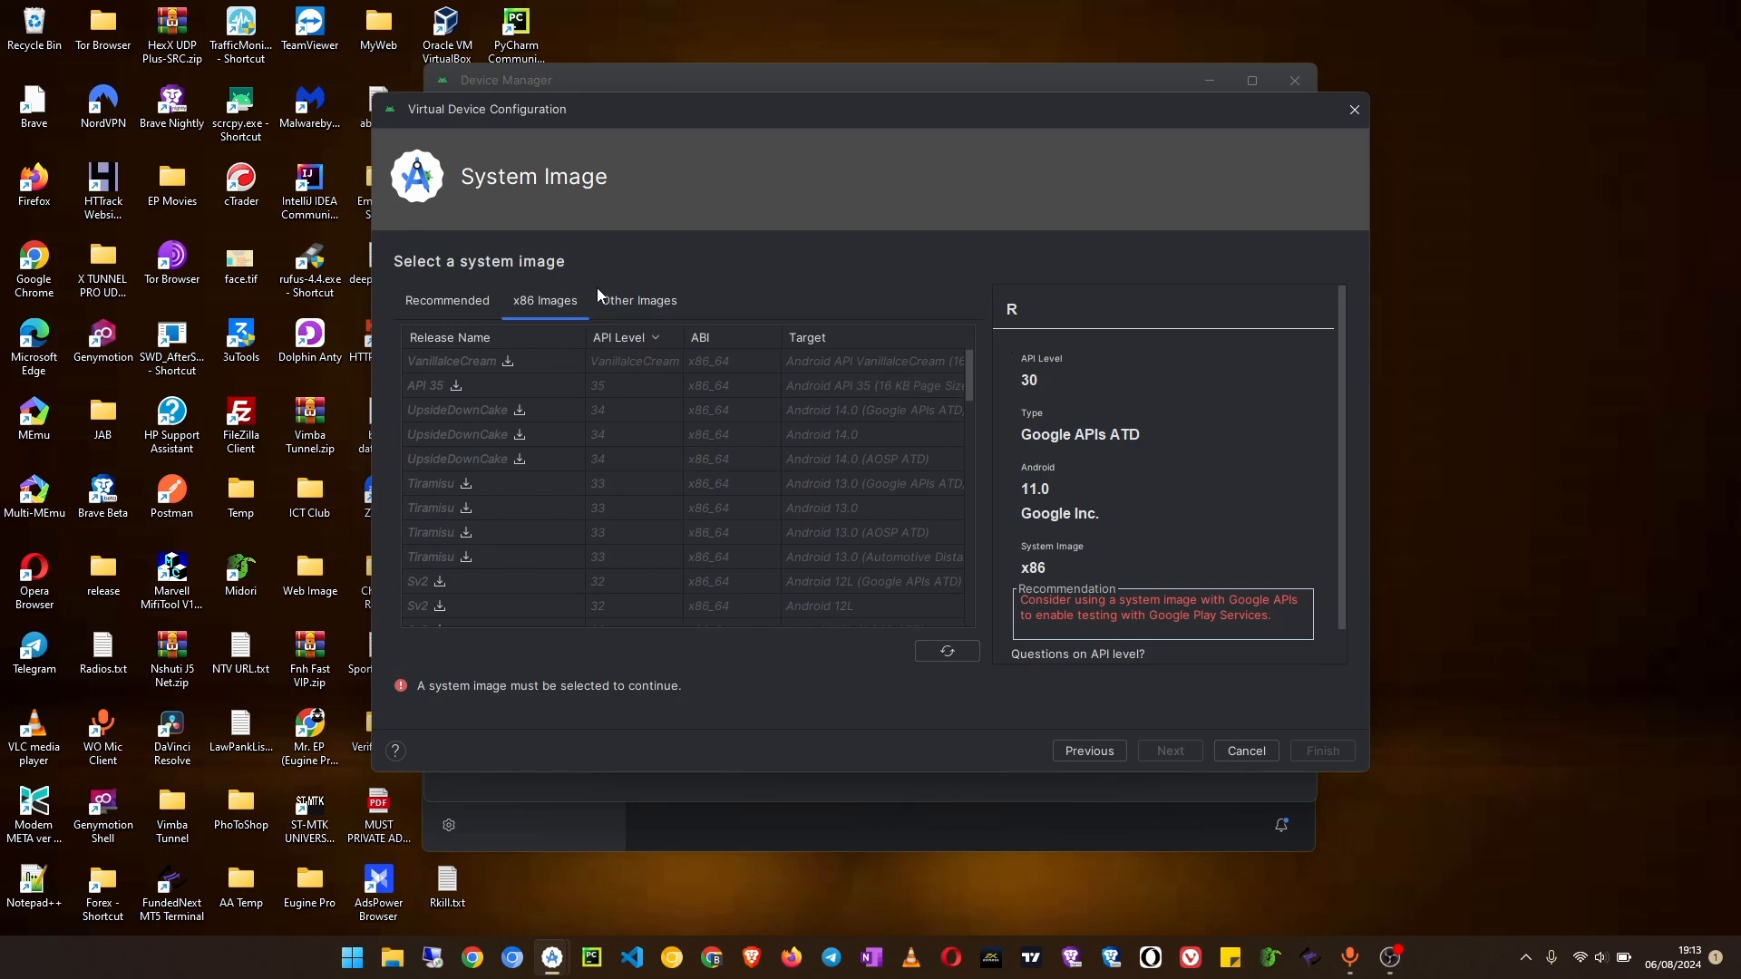
{"action": "left_click", "coordinate": [649, 305]}
{"action": "scroll", "coordinate": [564, 526], "scroll_direction": "down", "scroll_amount": 10}
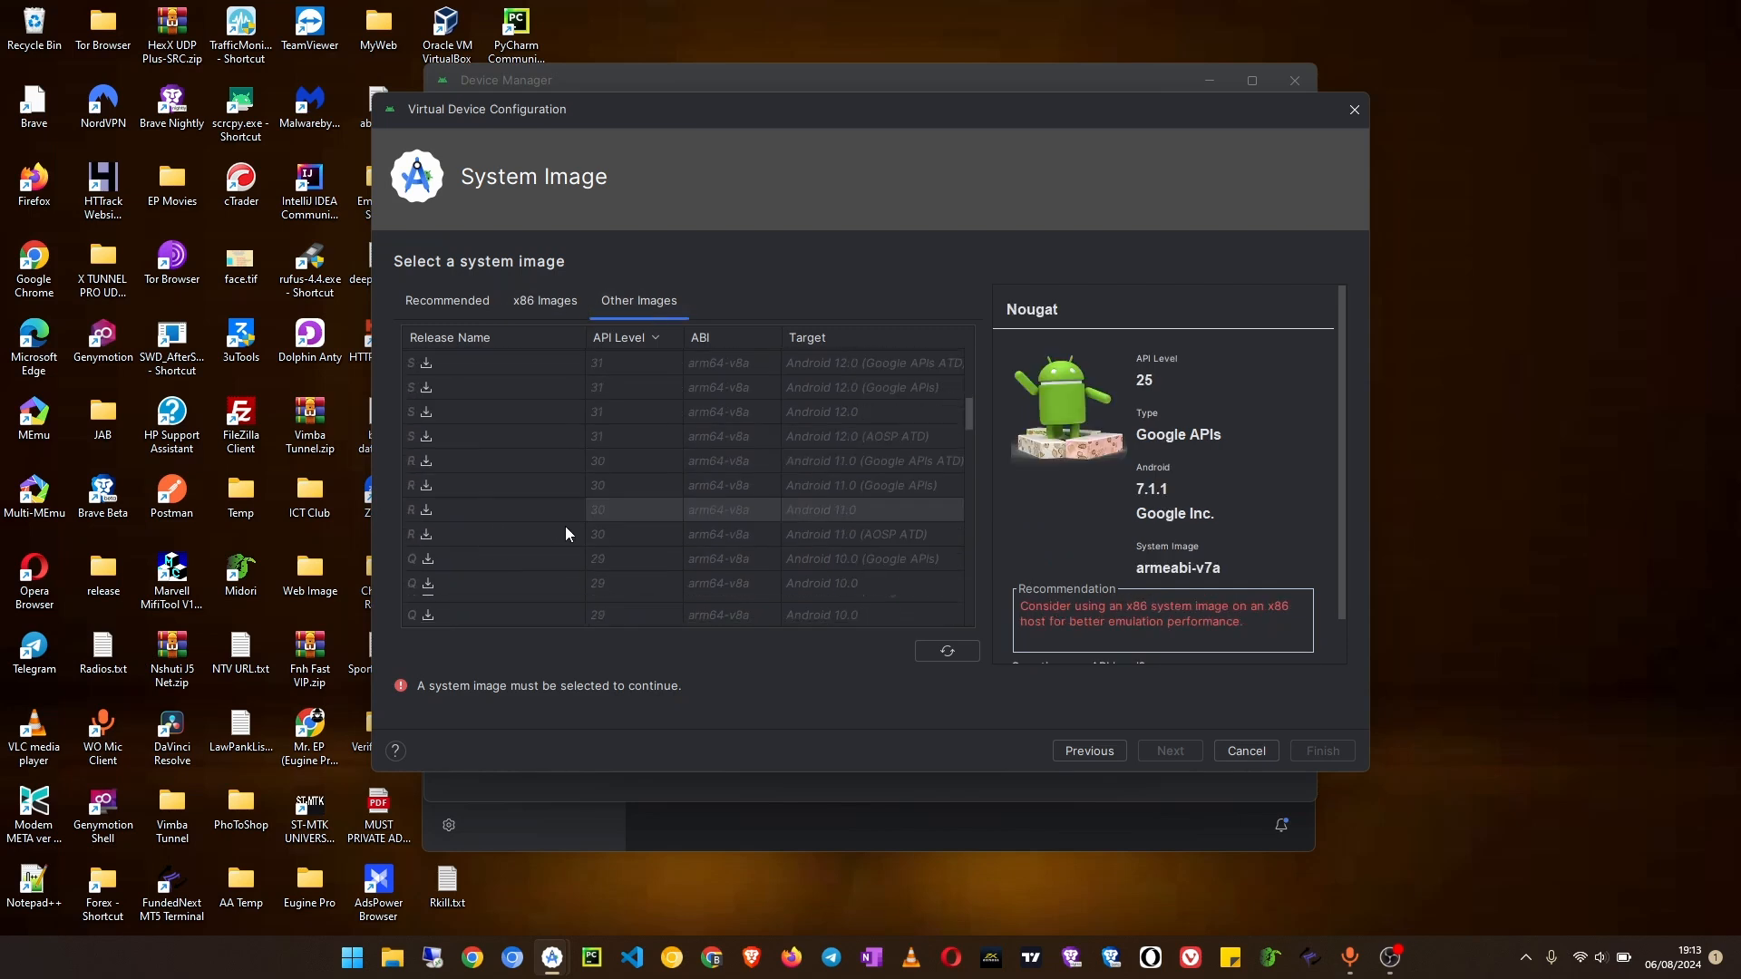
{"action": "scroll", "coordinate": [606, 520], "scroll_direction": "down", "scroll_amount": 10}
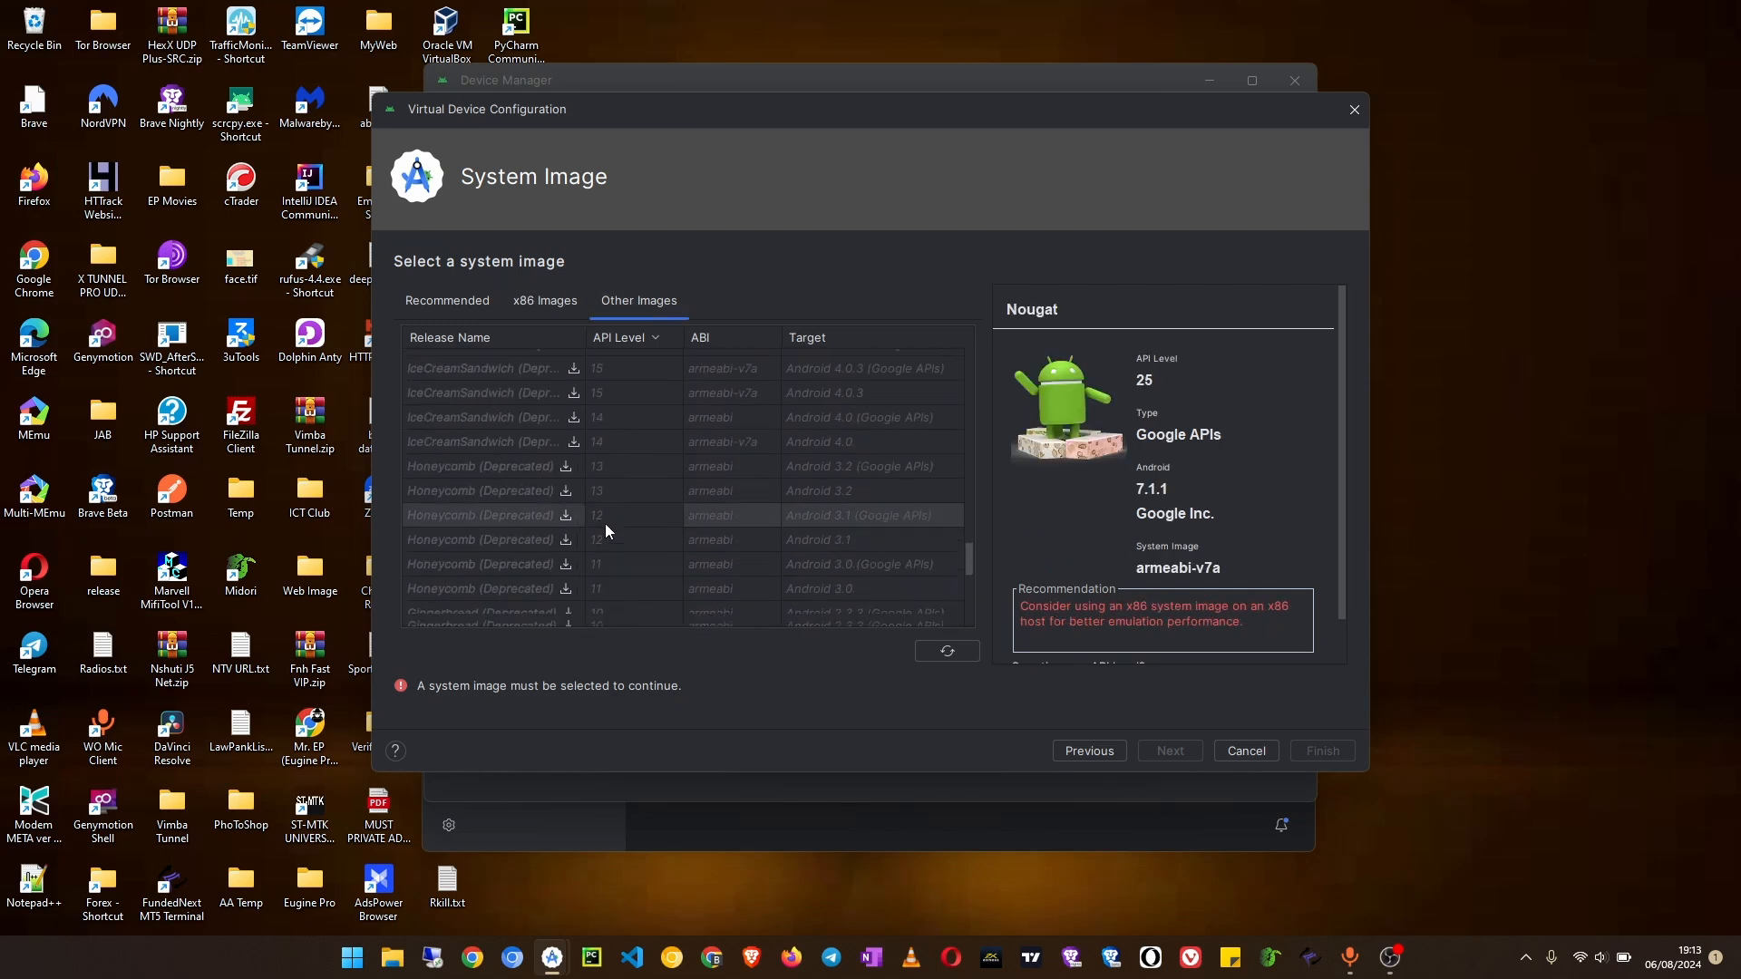
{"action": "scroll", "coordinate": [594, 529], "scroll_direction": "up", "scroll_amount": 20}
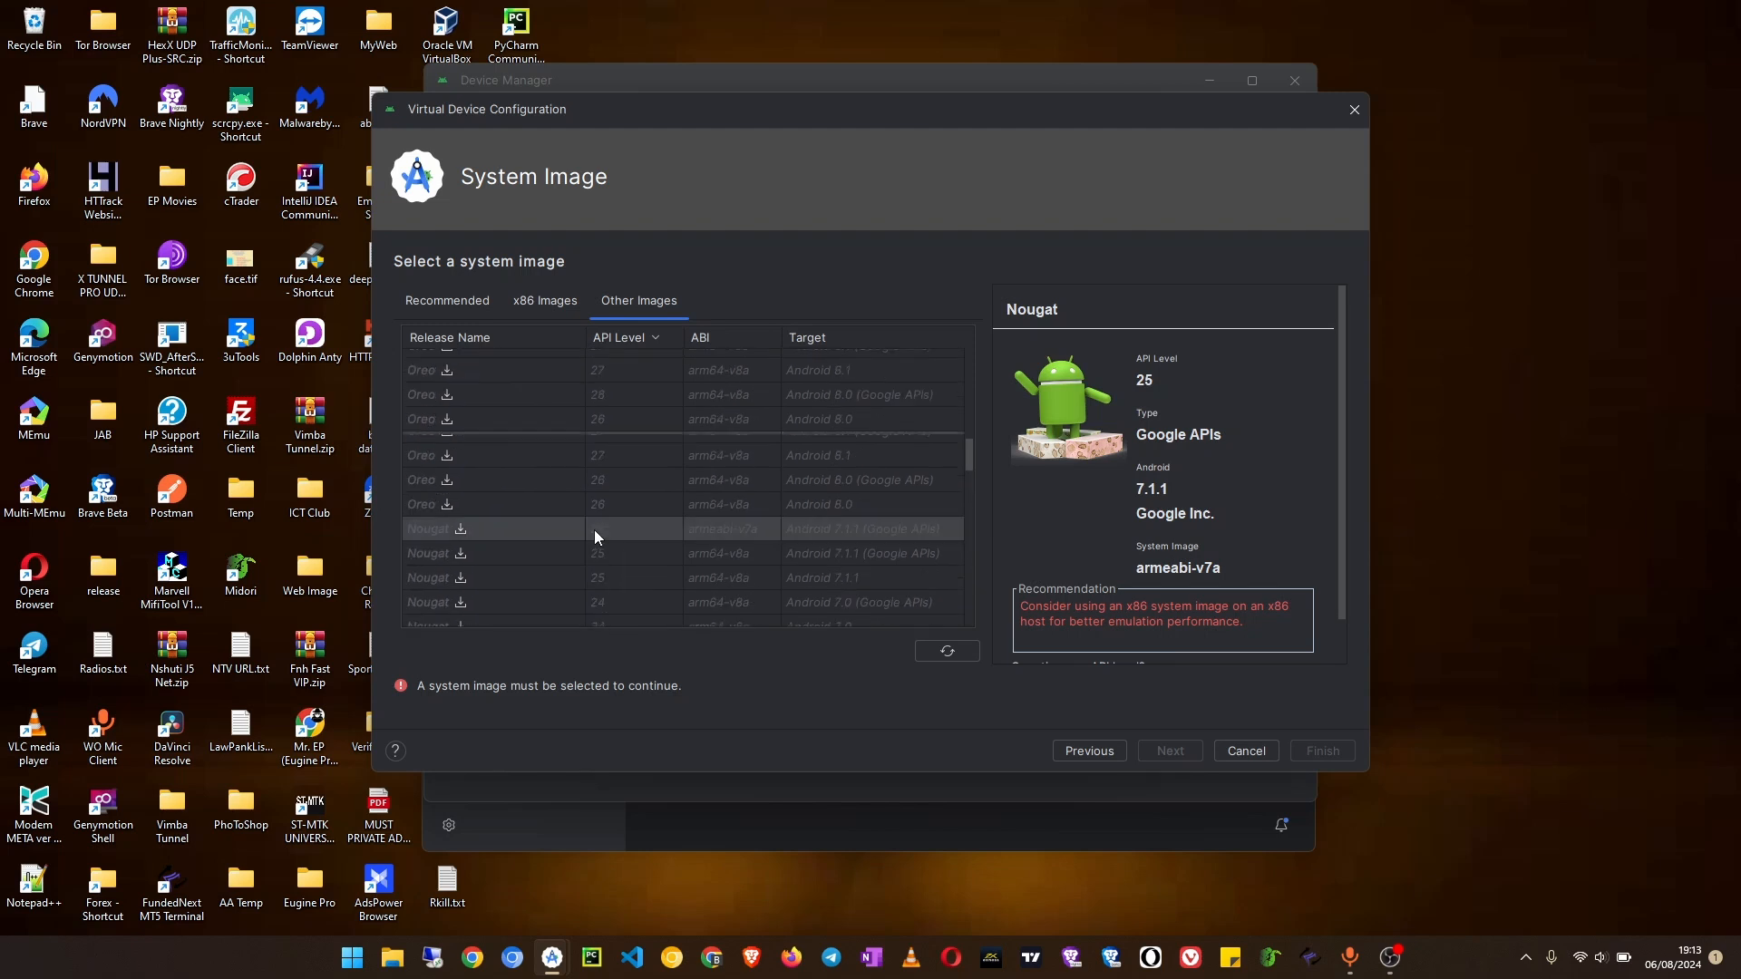
Step: Select the recommended UpsideDownCake API 34 system image and continue to the configuration check
{"action": "left_click", "coordinate": [439, 299]}
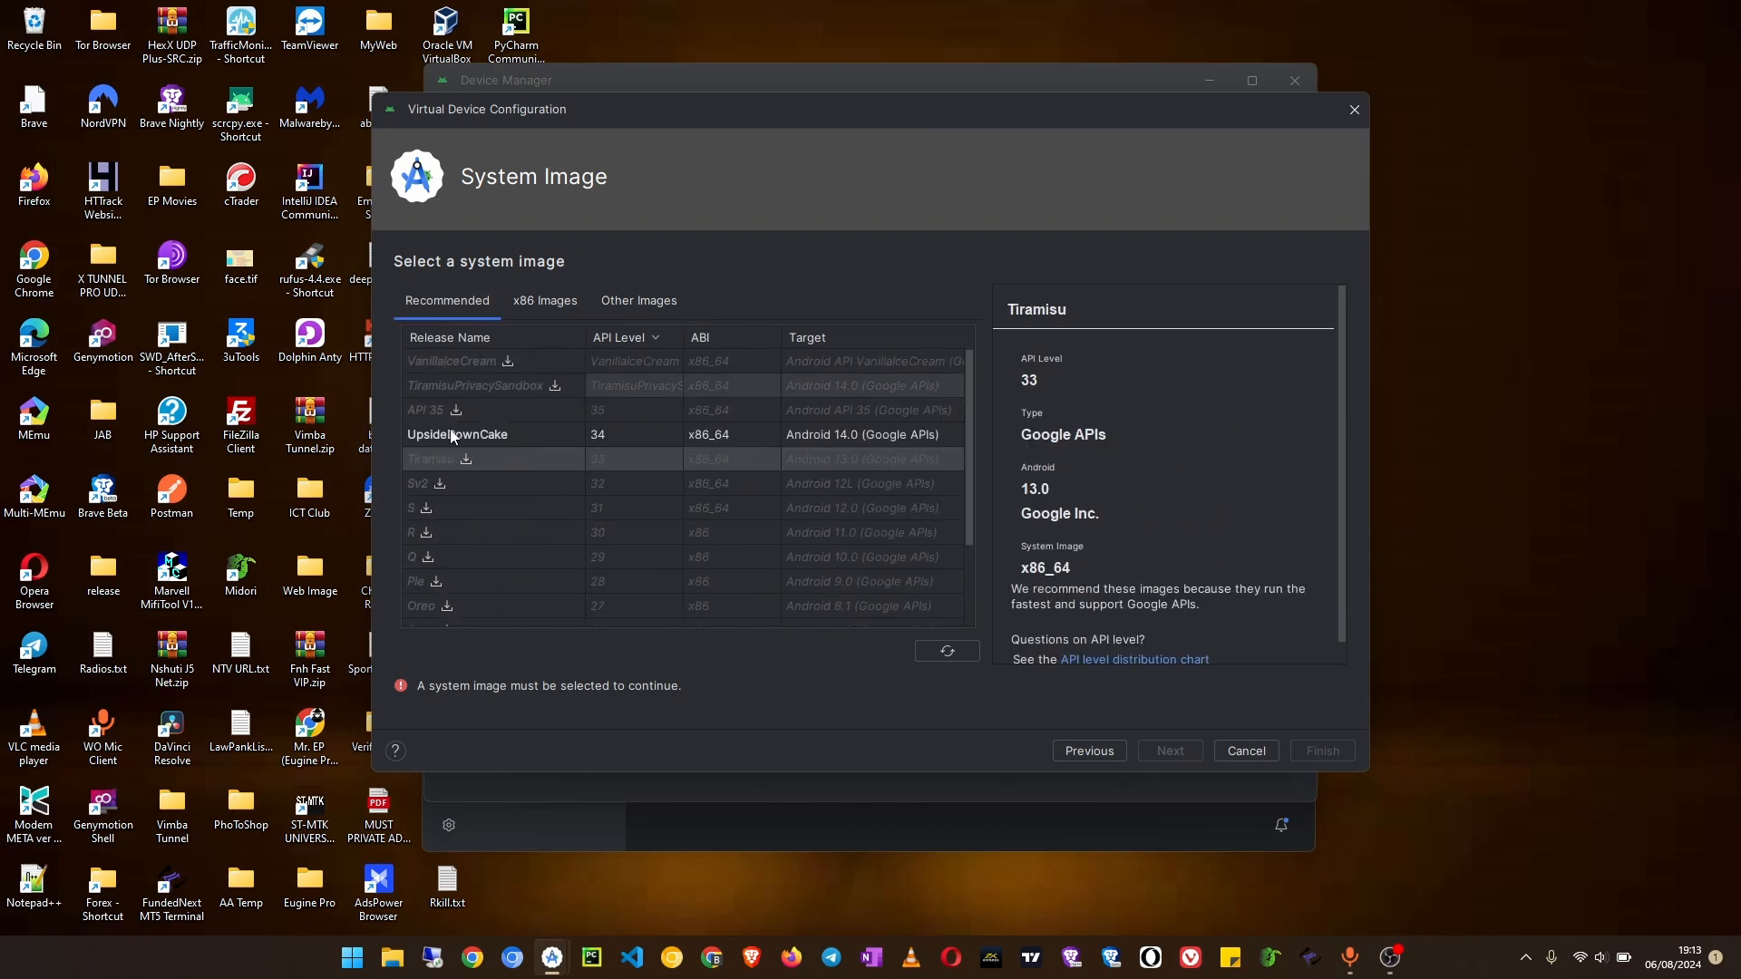
{"action": "scroll", "coordinate": [540, 558], "scroll_direction": "down", "scroll_amount": 3}
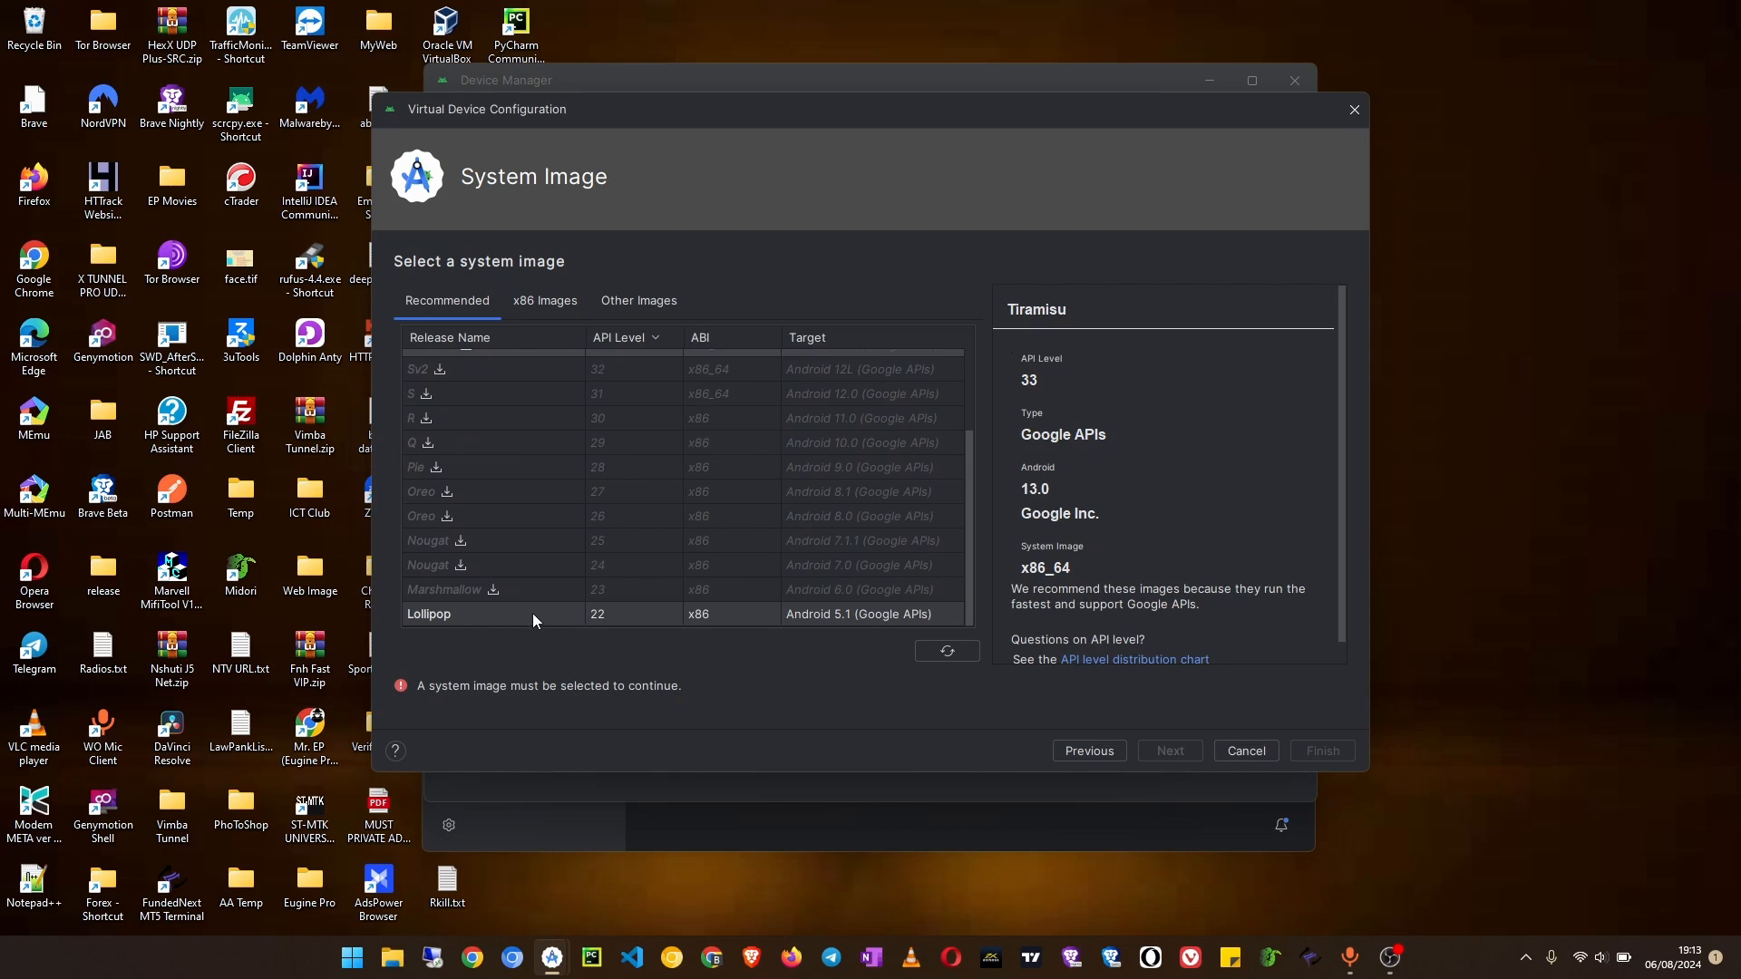
{"action": "scroll", "coordinate": [579, 618], "scroll_direction": "up", "scroll_amount": 3}
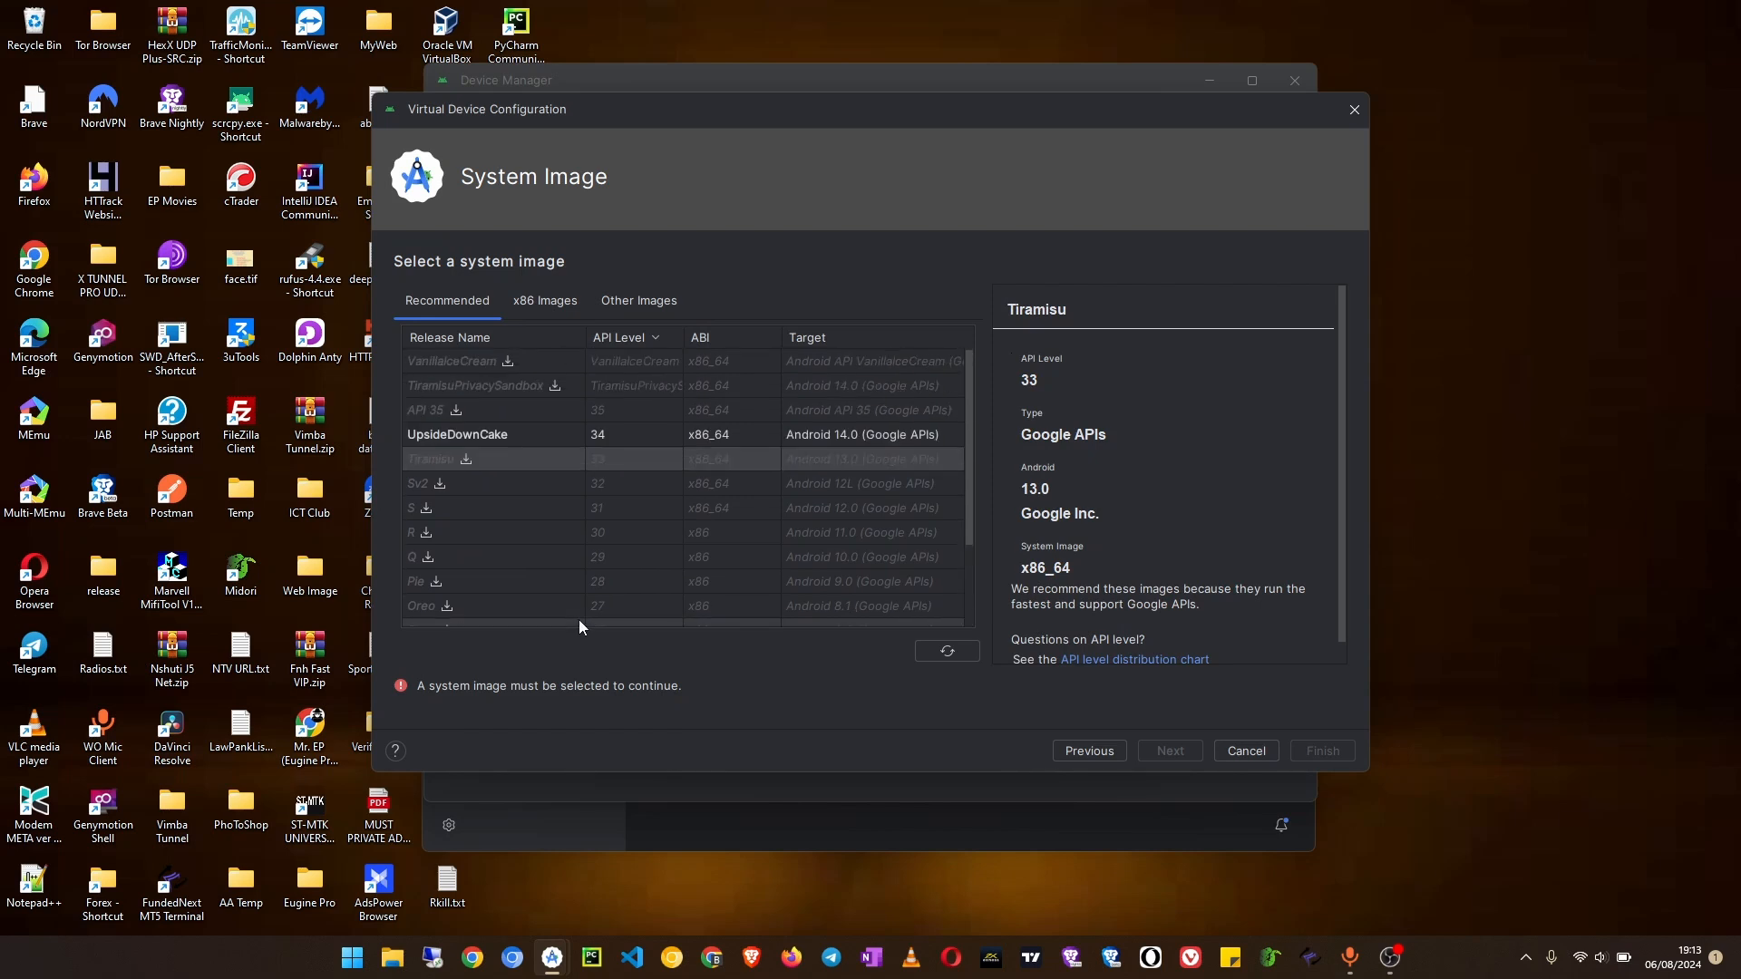
{"action": "left_click", "coordinate": [562, 438]}
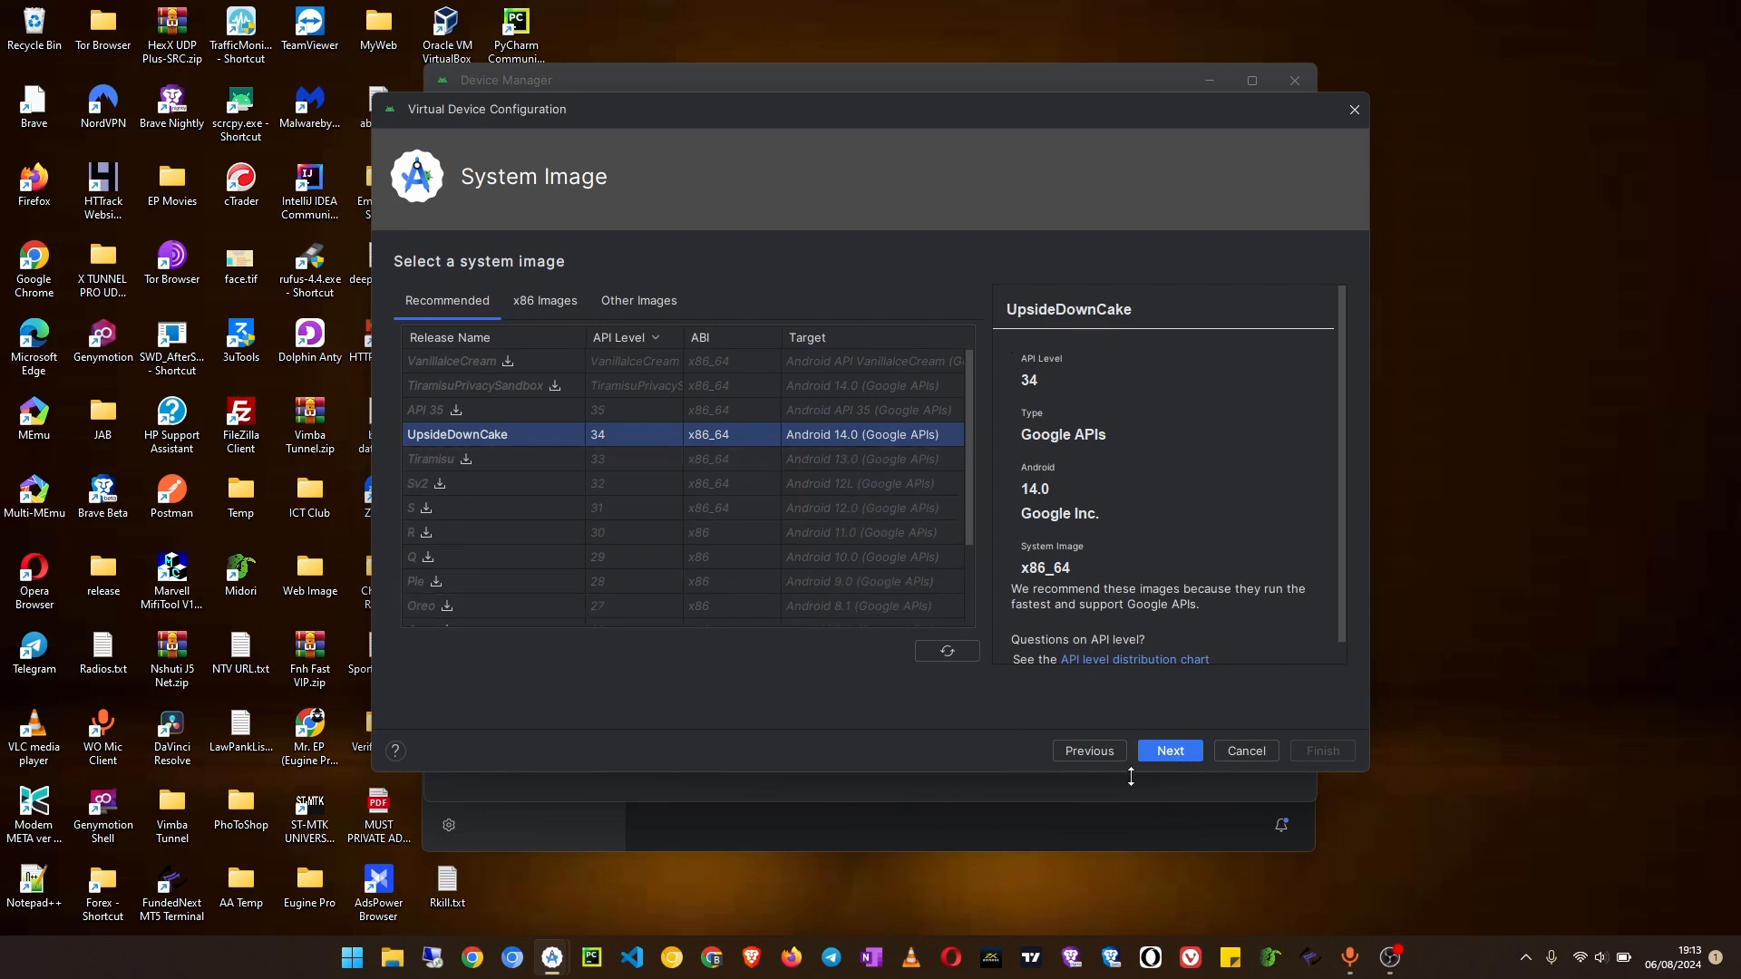
{"action": "left_click", "coordinate": [1169, 751]}
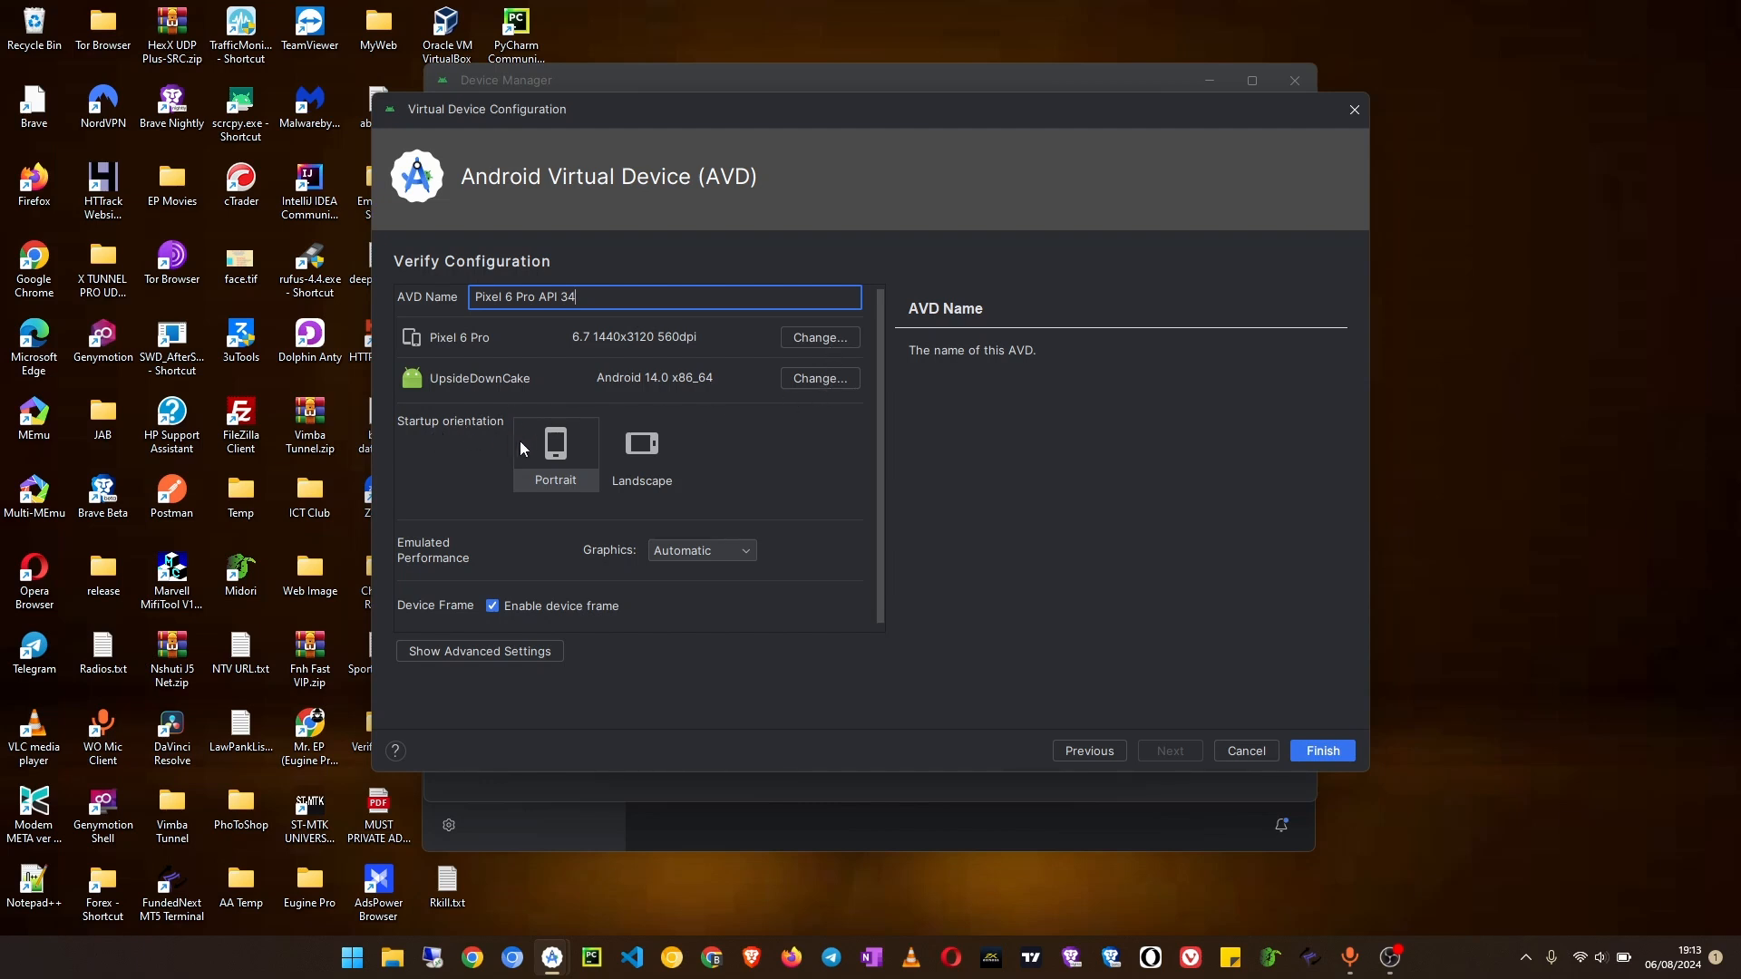
Step: Set the startup orientation to Portrait, try Hardware graphics and return the graphics to Automatic
{"action": "left_click", "coordinate": [564, 450]}
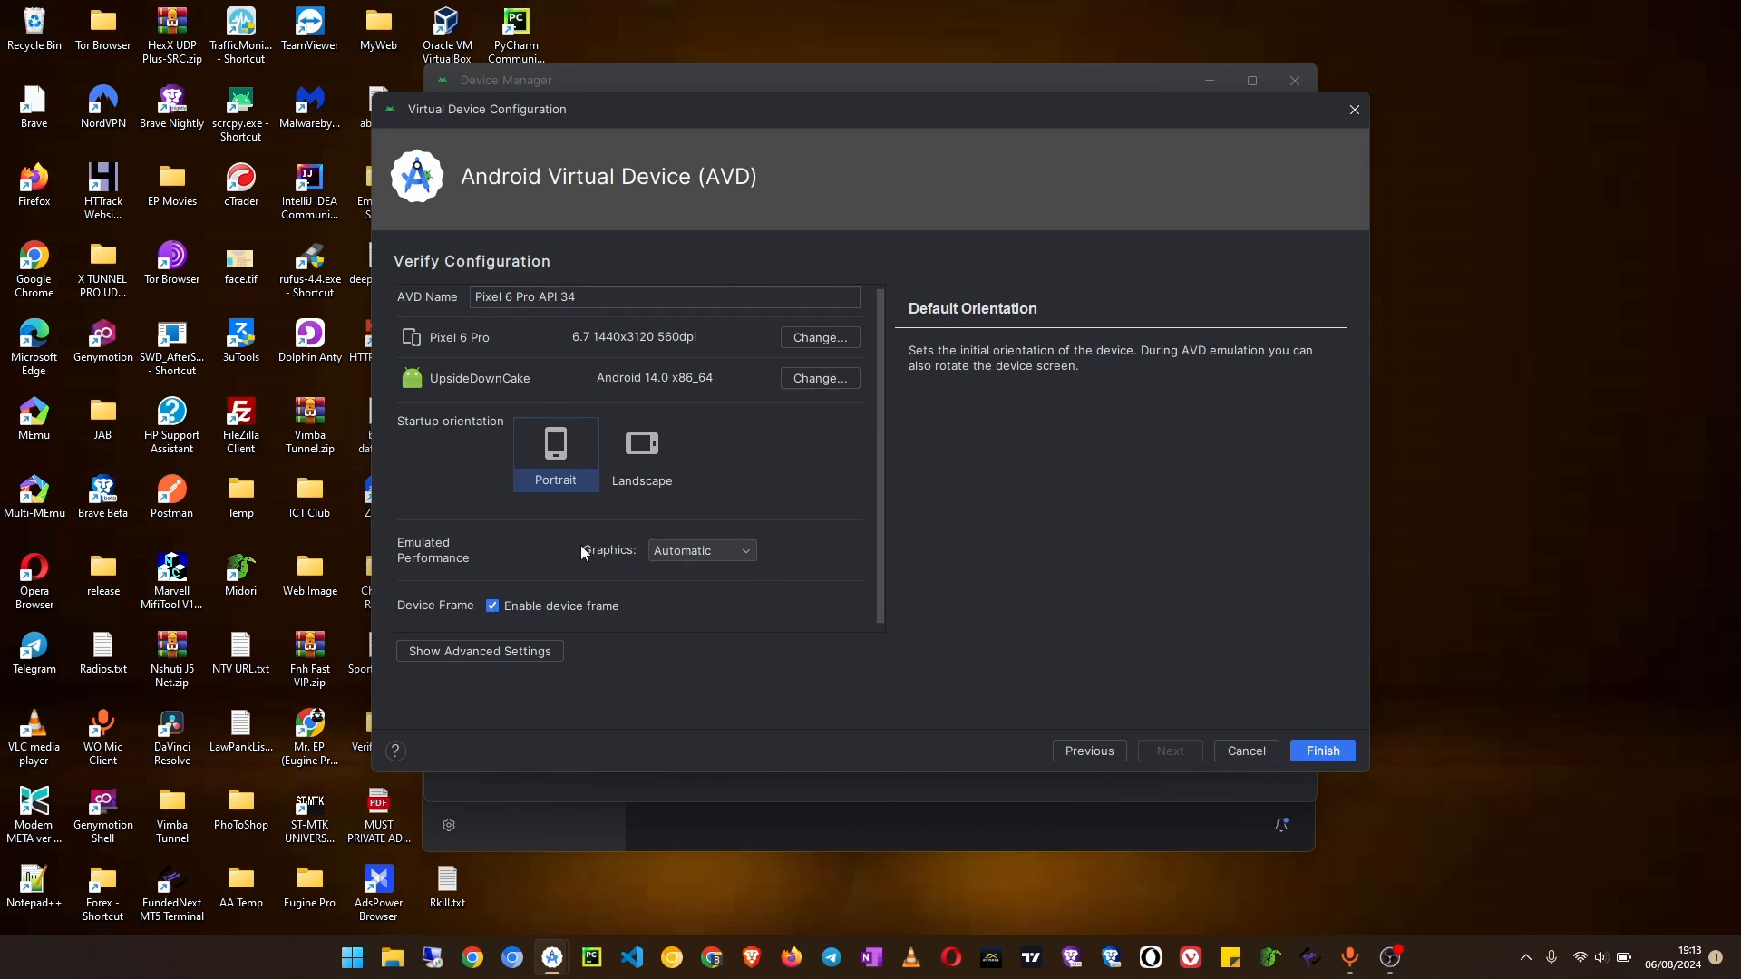
{"action": "left_click", "coordinate": [705, 552]}
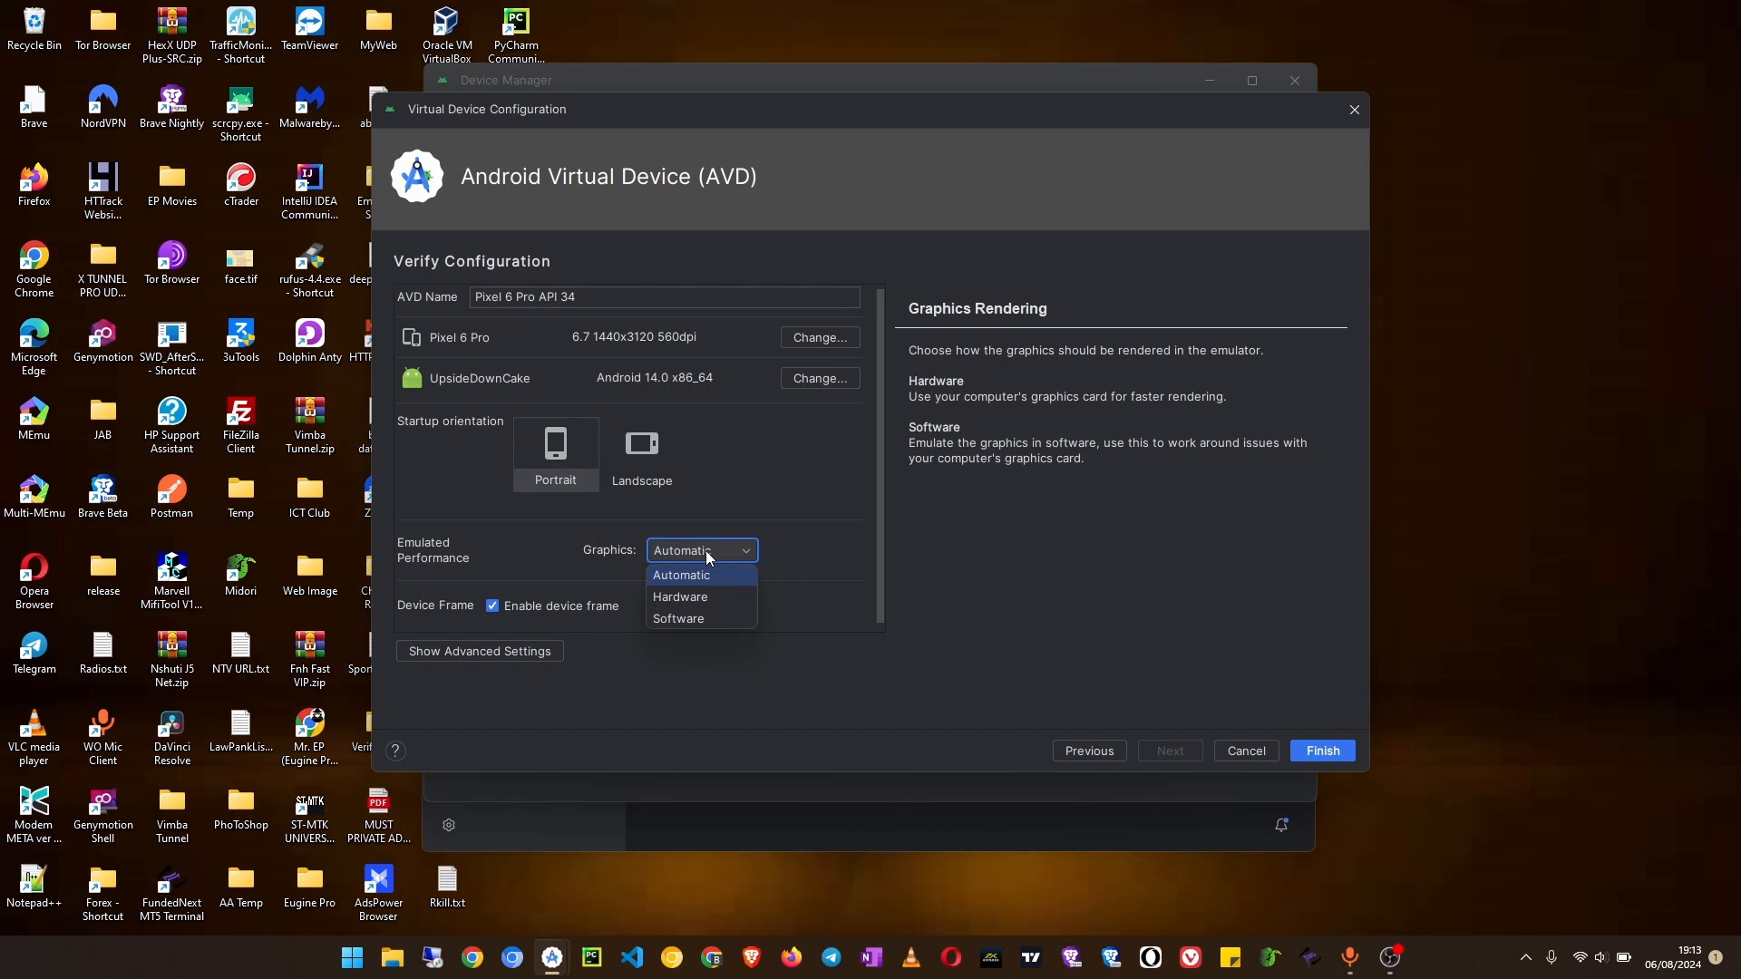
{"action": "left_click", "coordinate": [696, 601]}
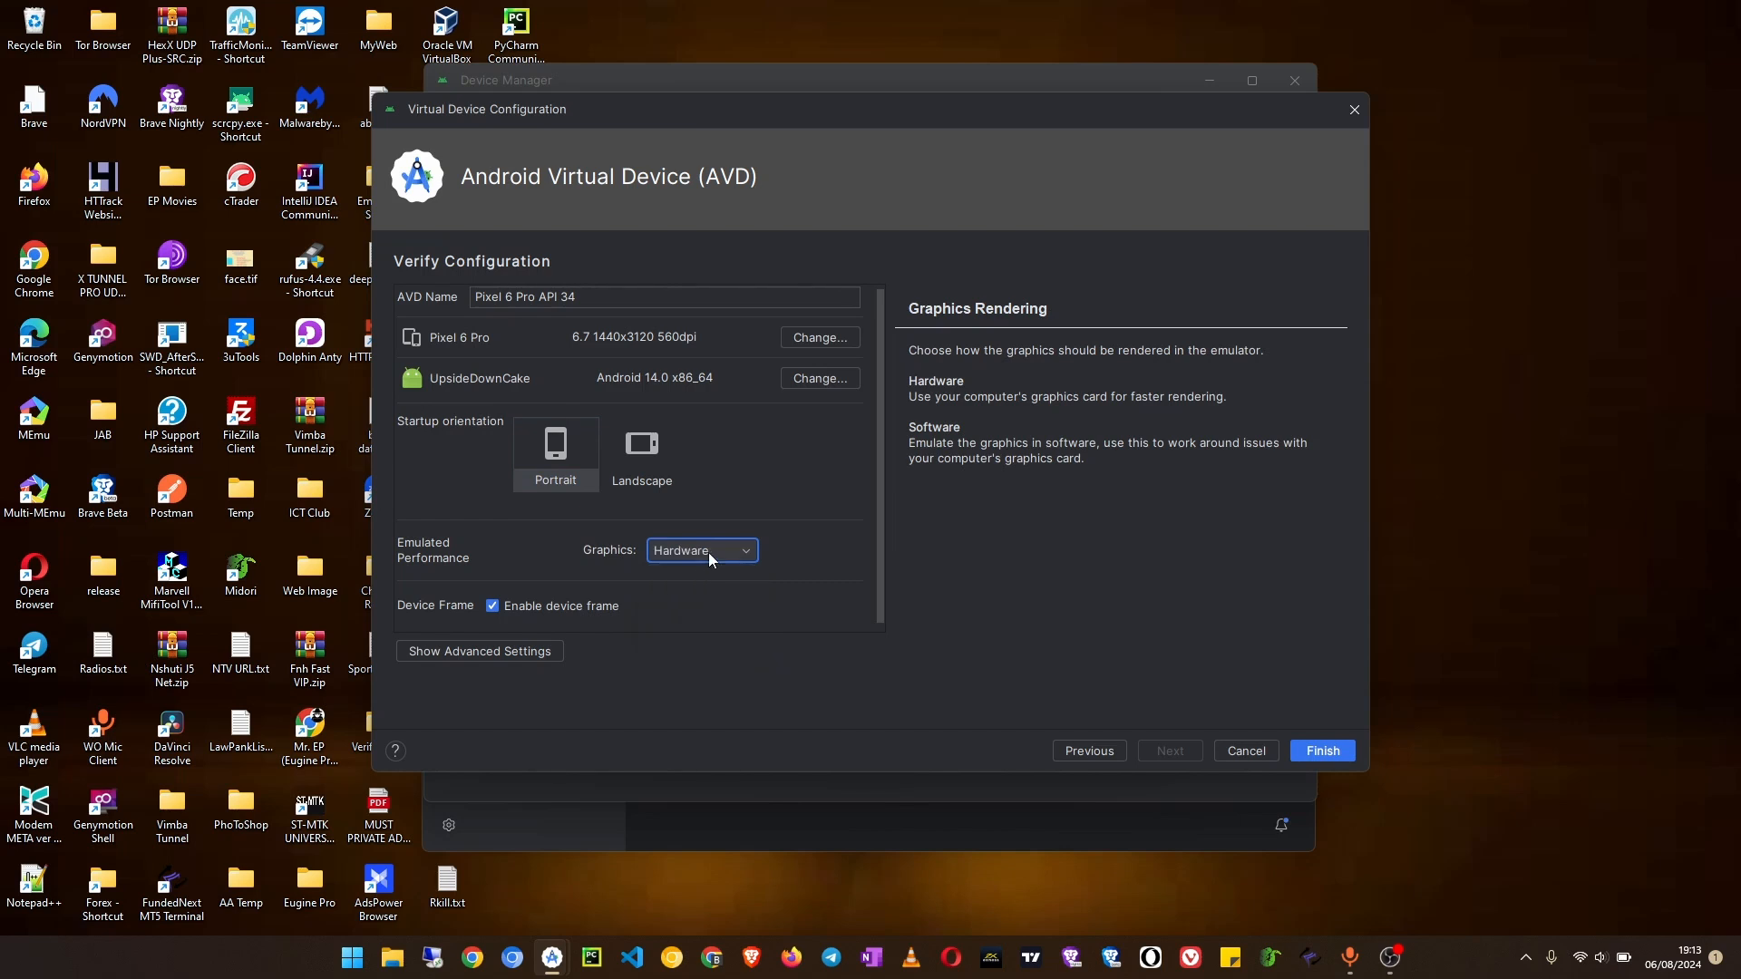
{"action": "left_click", "coordinate": [709, 552]}
{"action": "left_click", "coordinate": [694, 571]}
Step: Show the advanced settings and set the emulator's boot option to Cold boot
{"action": "scroll", "coordinate": [550, 585], "scroll_direction": "down", "scroll_amount": 1}
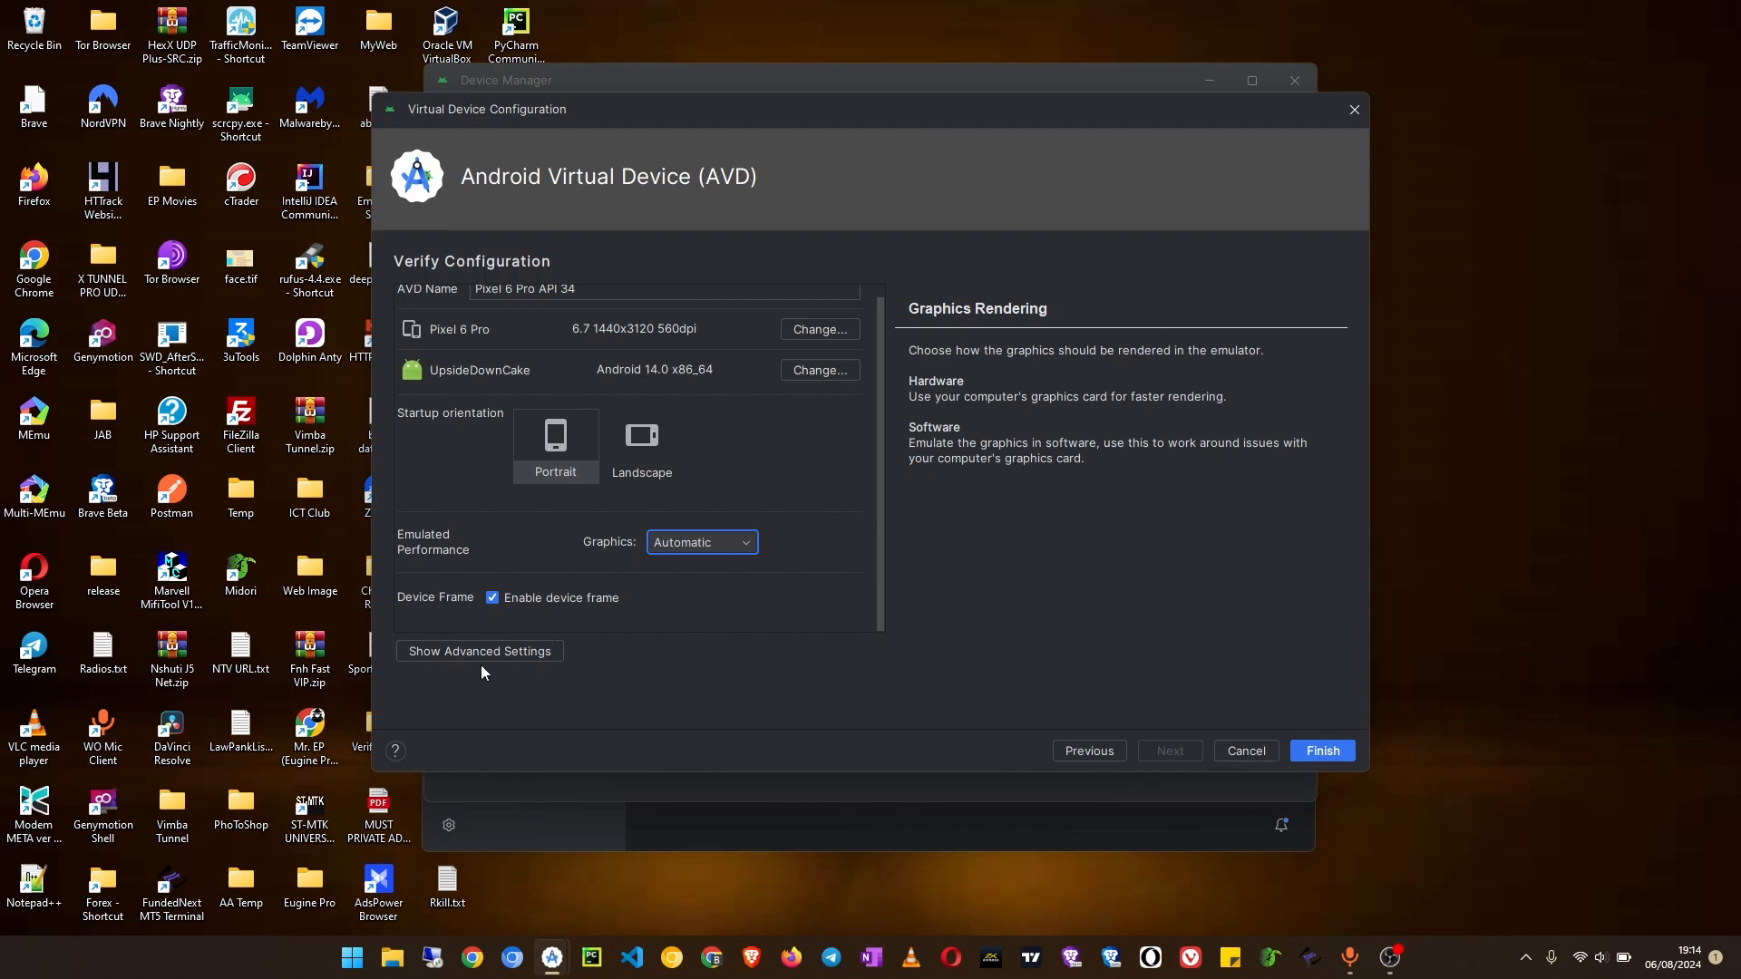
{"action": "left_click", "coordinate": [429, 654]}
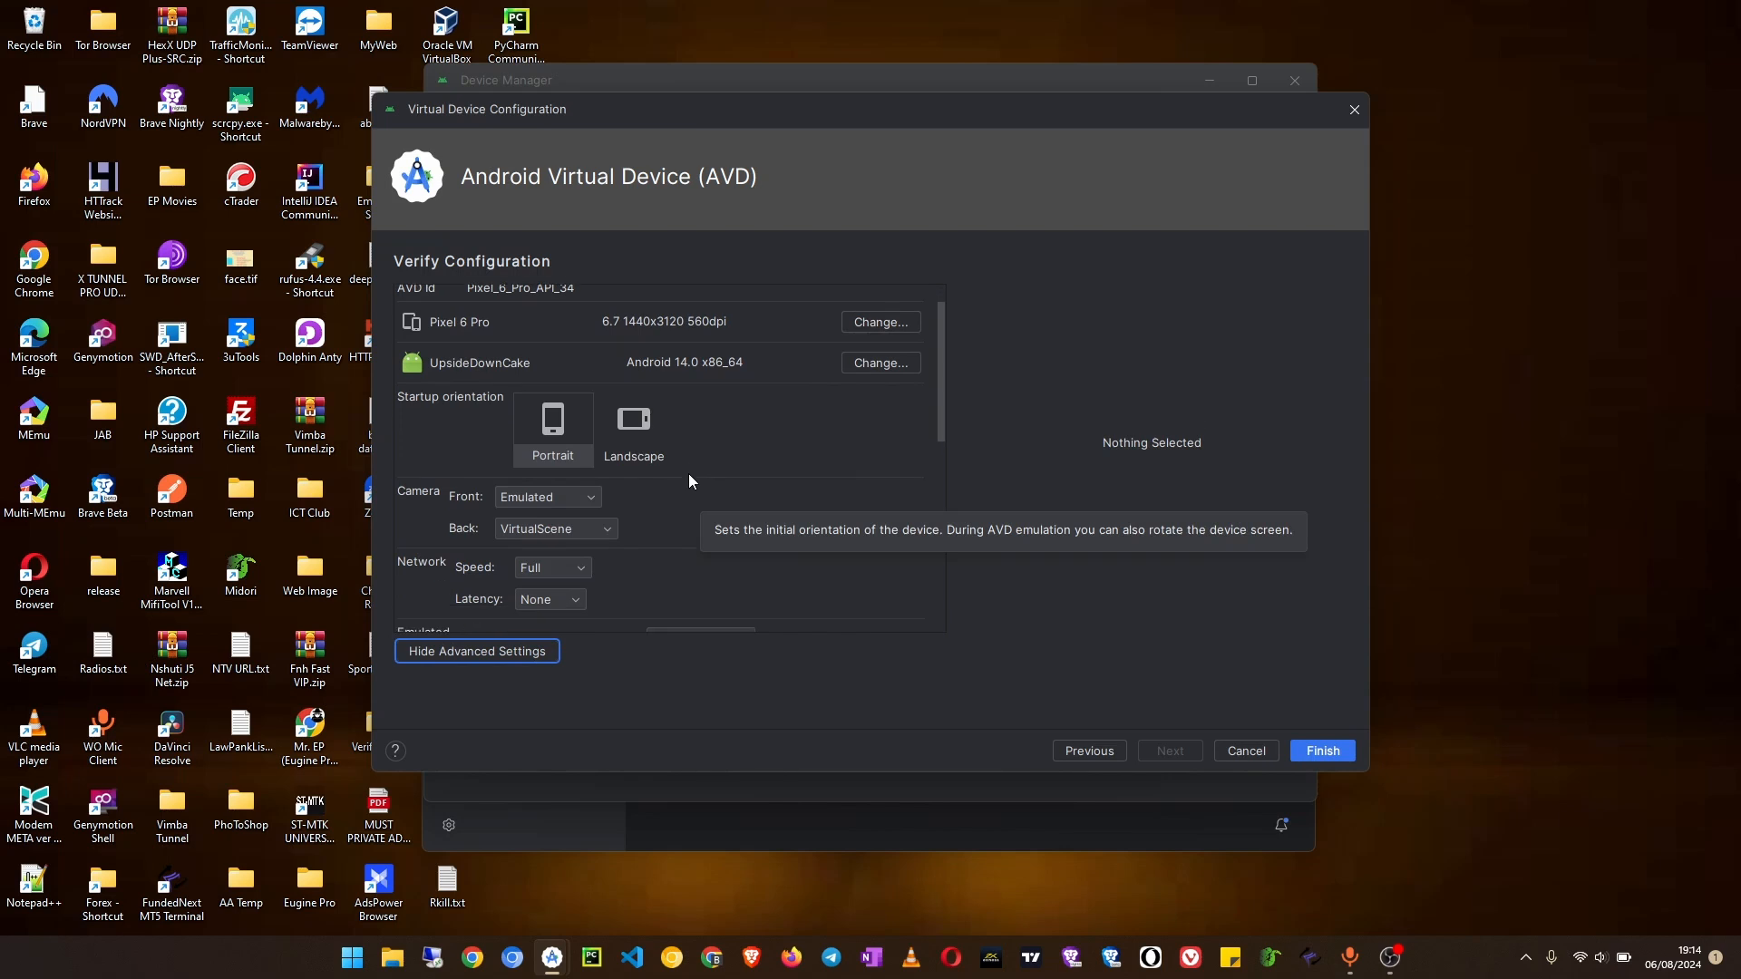
{"action": "scroll", "coordinate": [689, 480], "scroll_direction": "down", "scroll_amount": 4}
{"action": "scroll", "coordinate": [688, 487], "scroll_direction": "down", "scroll_amount": 2}
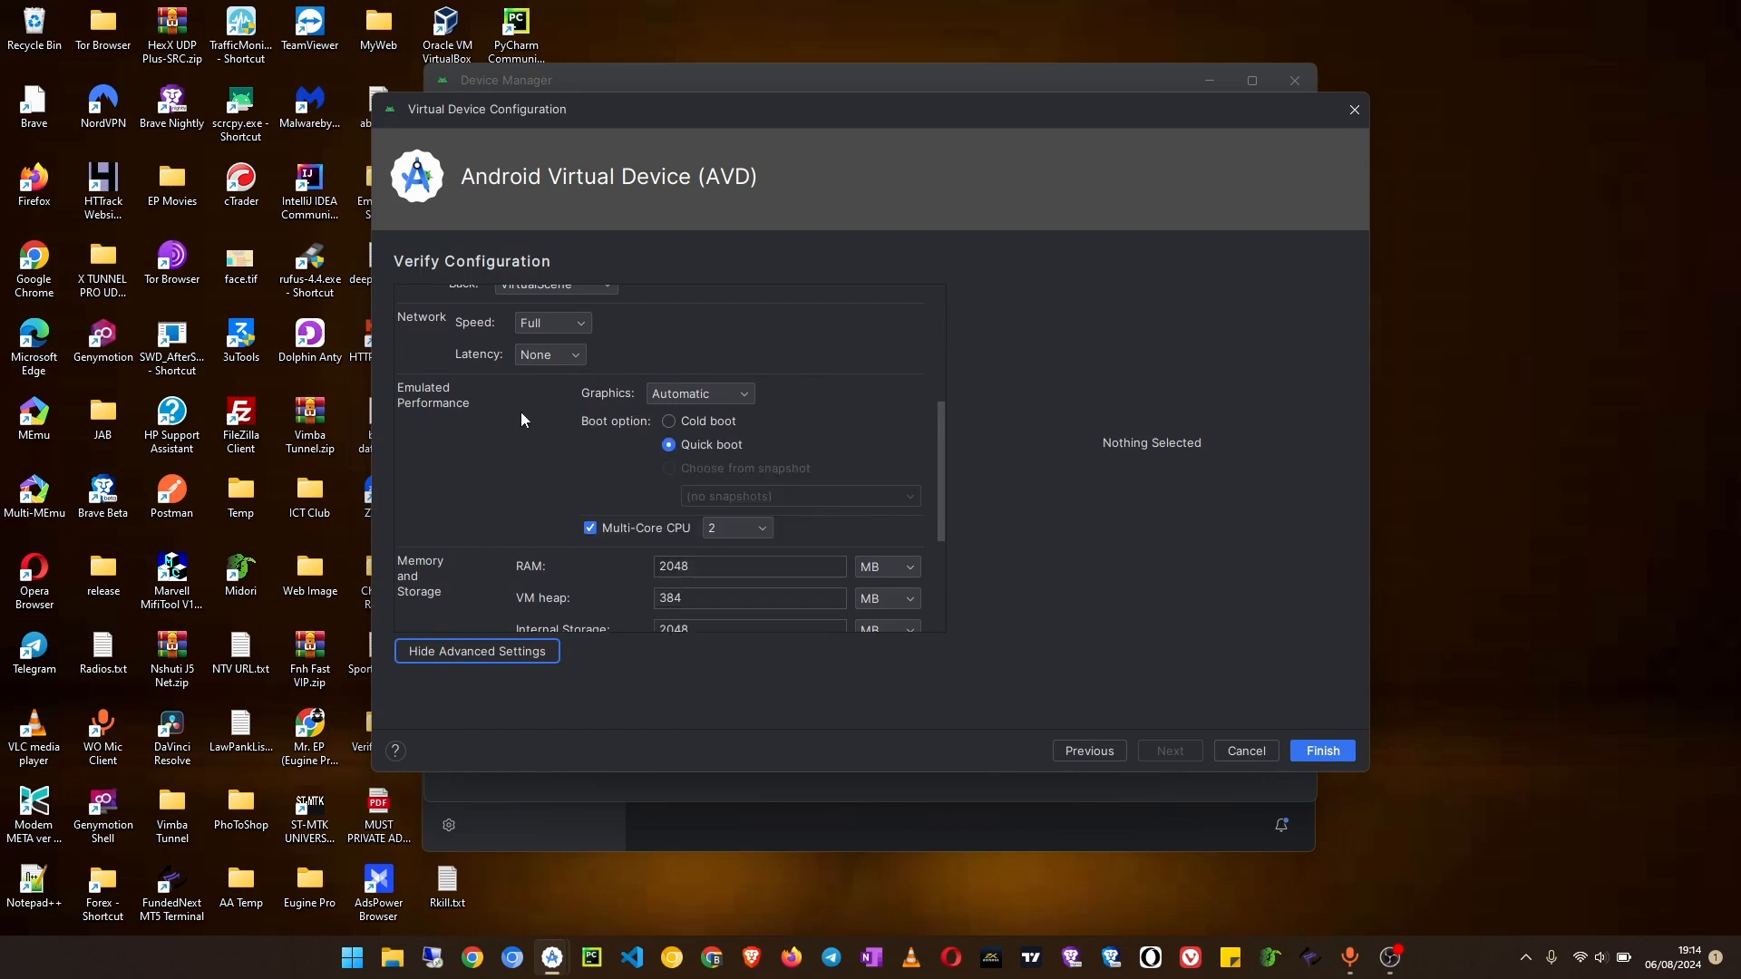
{"action": "left_click", "coordinate": [681, 423]}
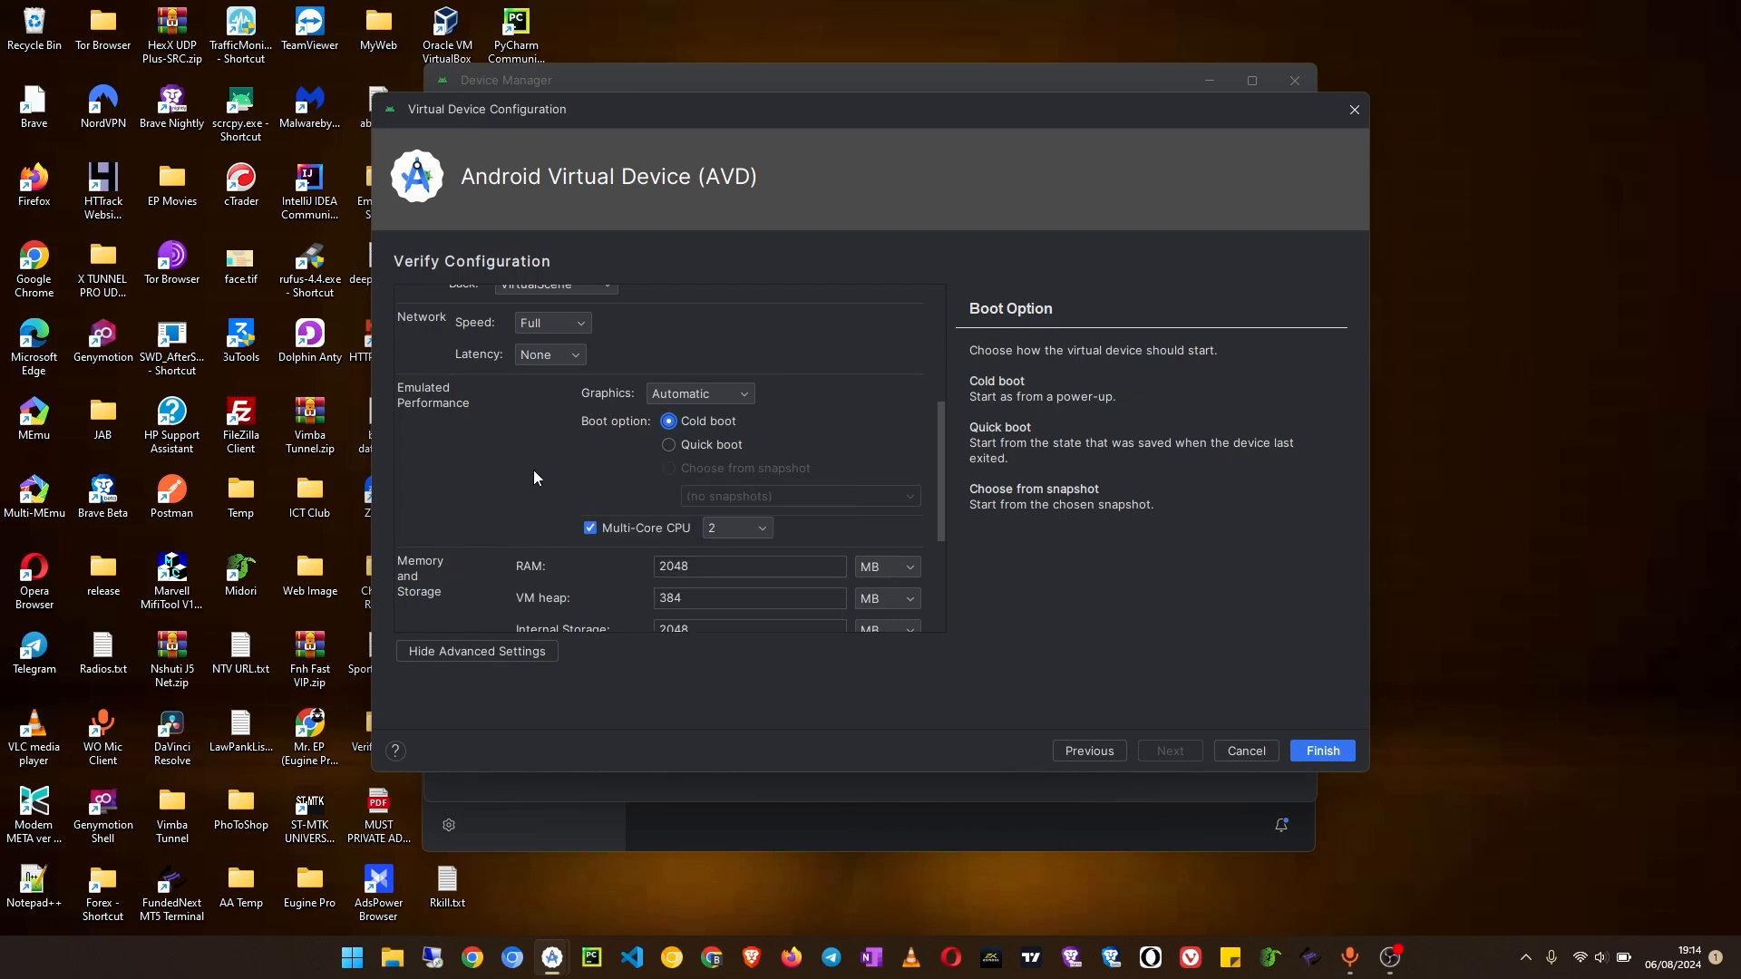
Step: Check the core choices for the Multi-Core CPU, keep 2, and go to the RAM value
{"action": "scroll", "coordinate": [534, 470], "scroll_direction": "down", "scroll_amount": 1}
{"action": "left_click", "coordinate": [736, 475]}
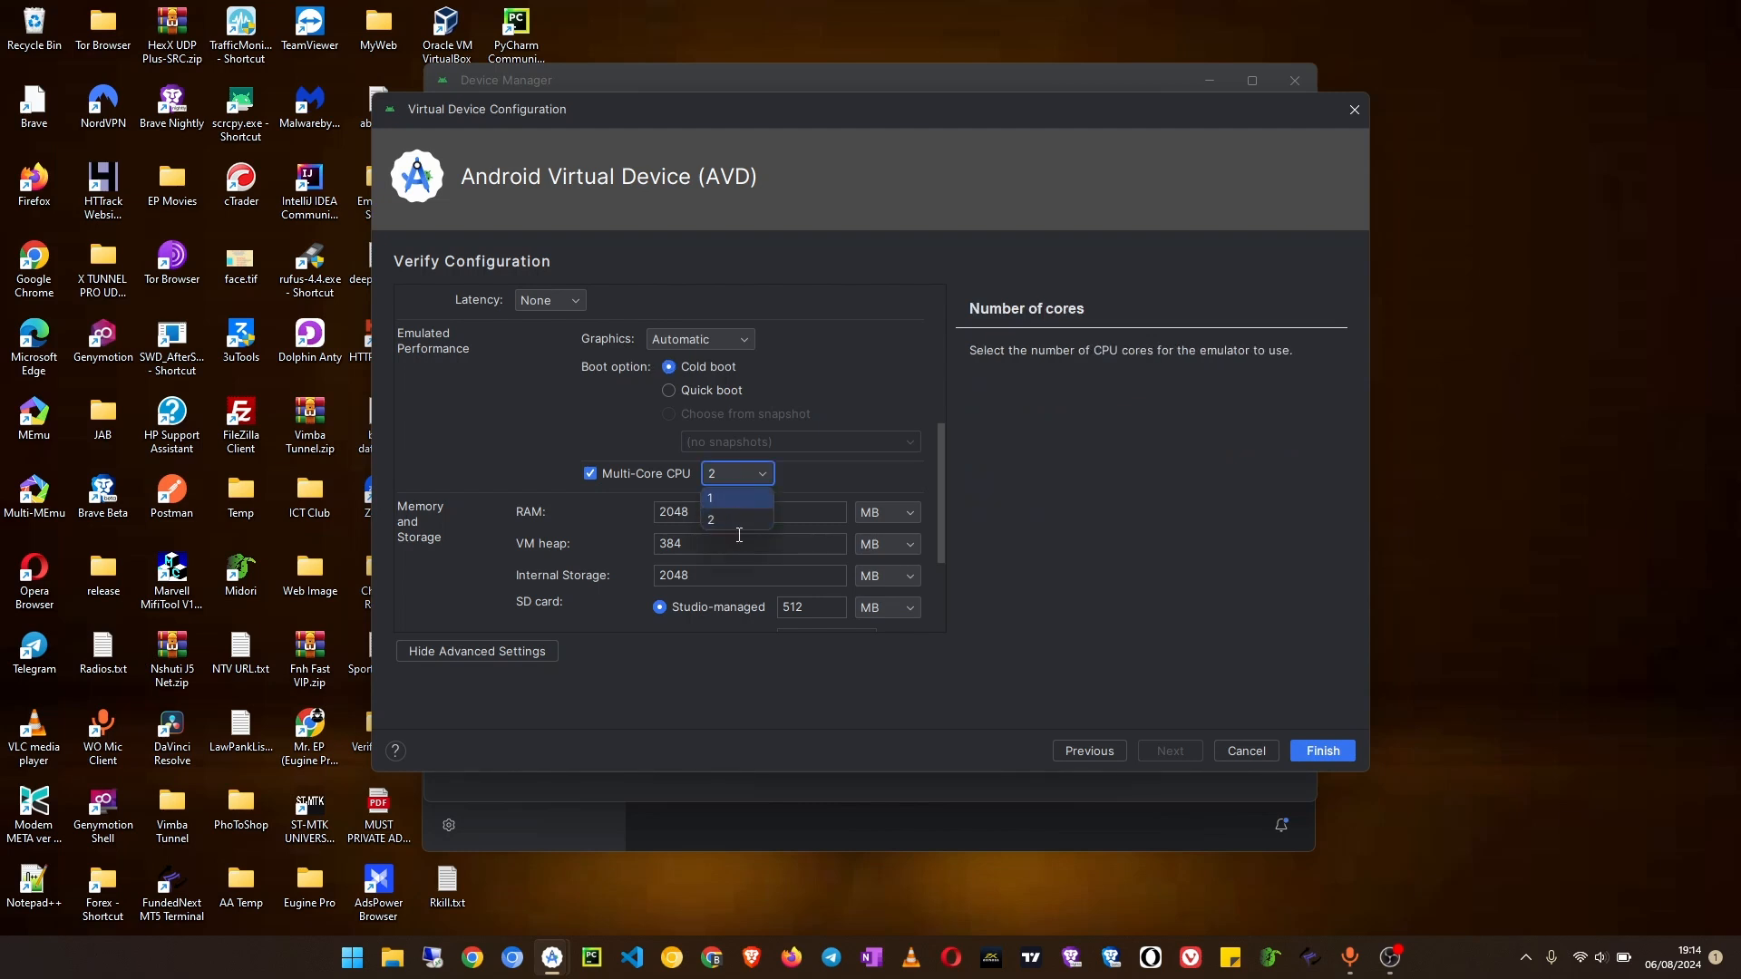
{"action": "left_click", "coordinate": [740, 481]}
{"action": "key", "text": "Tab"}
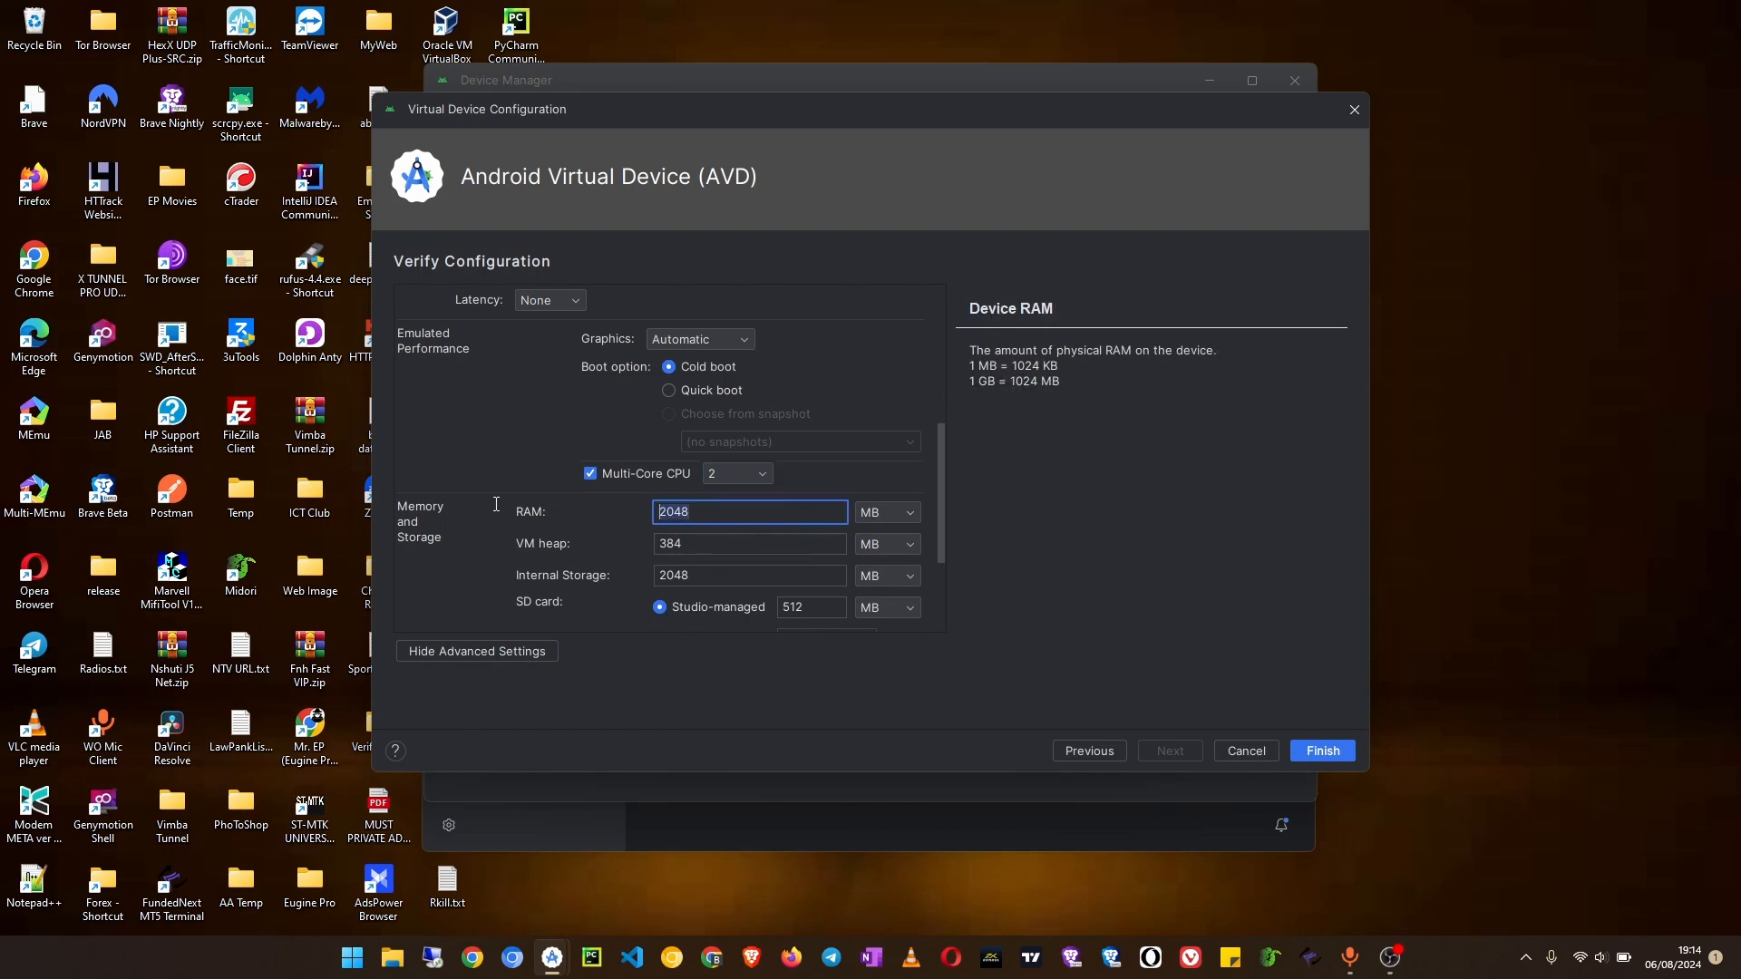
Step: Set the virtual device's RAM to 4096 MB in the Memory and Storage settings
{"action": "type", "text": "4096"}
{"action": "scroll", "coordinate": [665, 591], "scroll_direction": "down", "scroll_amount": 3}
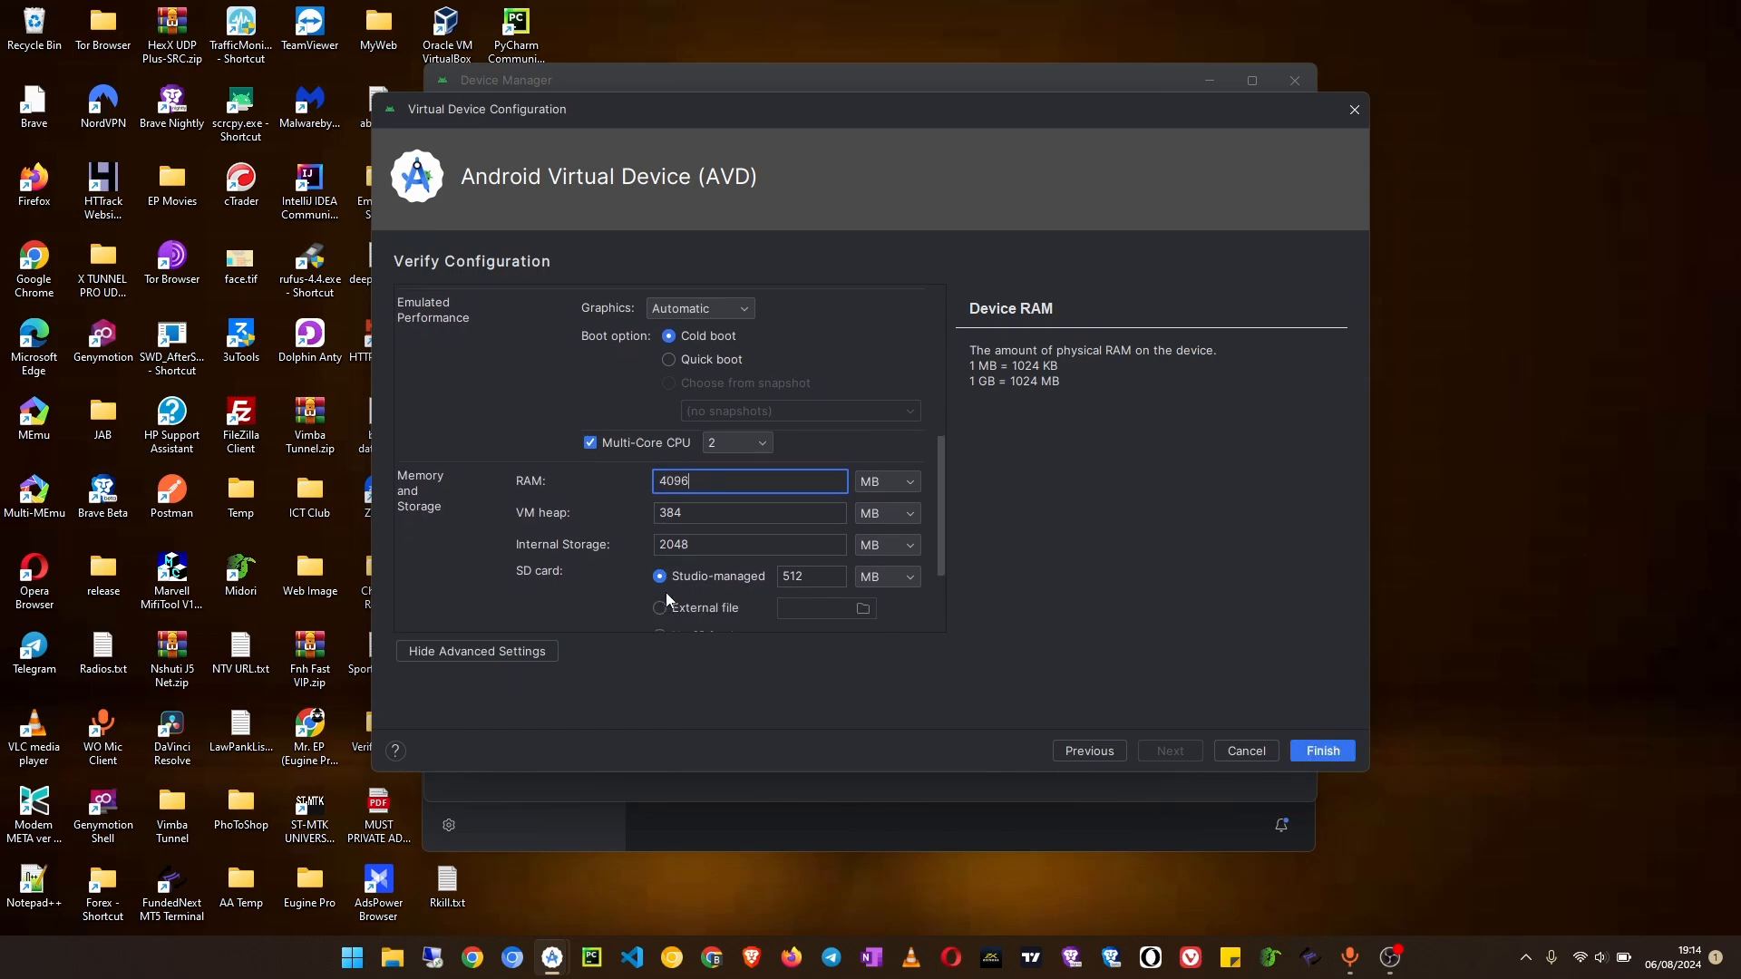
{"action": "scroll", "coordinate": [699, 547], "scroll_direction": "down", "scroll_amount": 2}
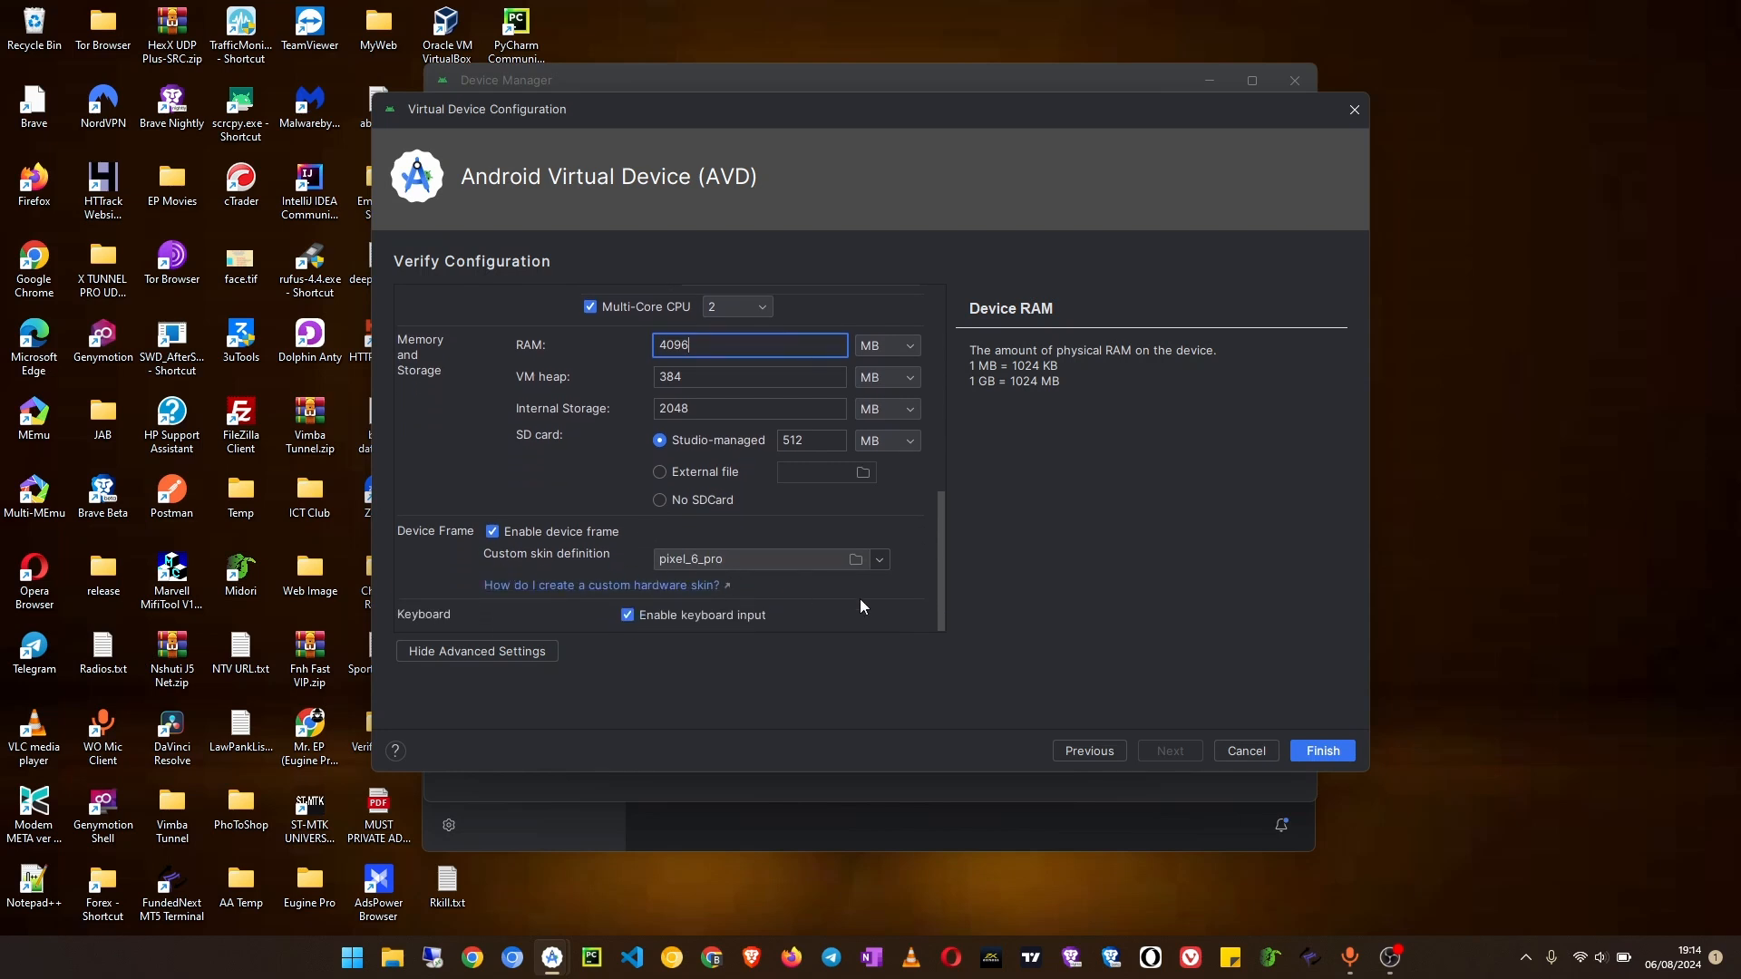
Step: Check the choices for the custom skin definition, keep pixel_6_pro, and finish creating the virtual device
{"action": "left_click", "coordinate": [878, 560]}
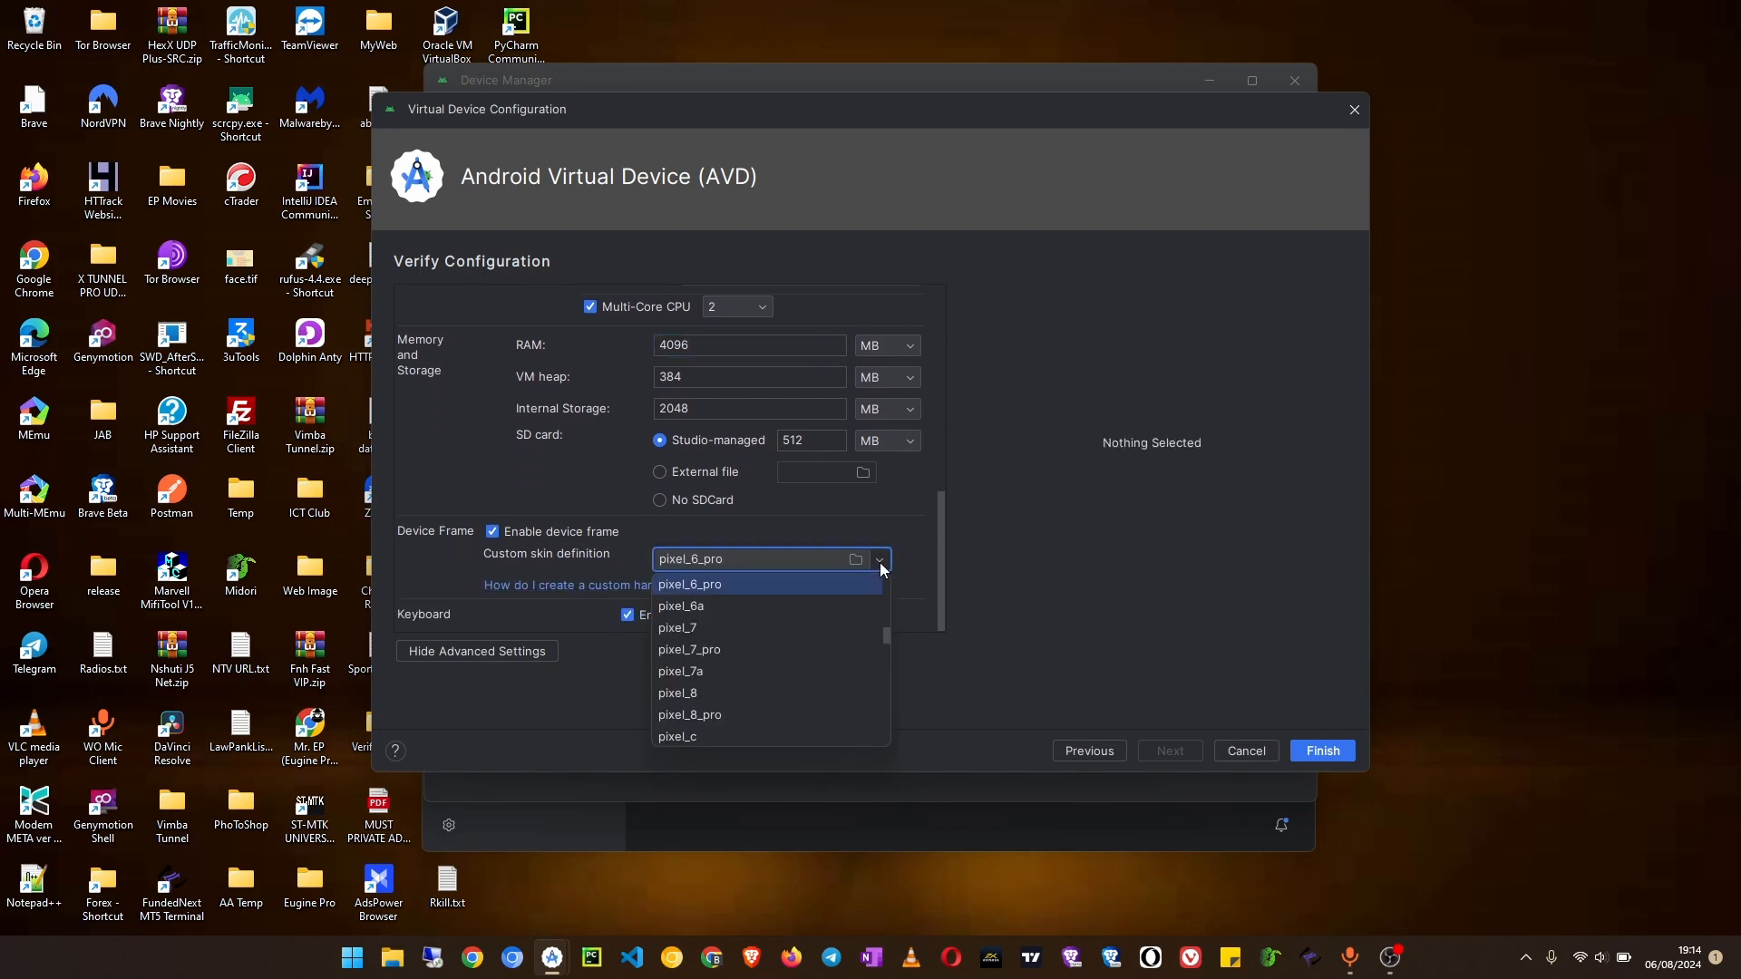
{"action": "scroll", "coordinate": [816, 661], "scroll_direction": "down", "scroll_amount": 10}
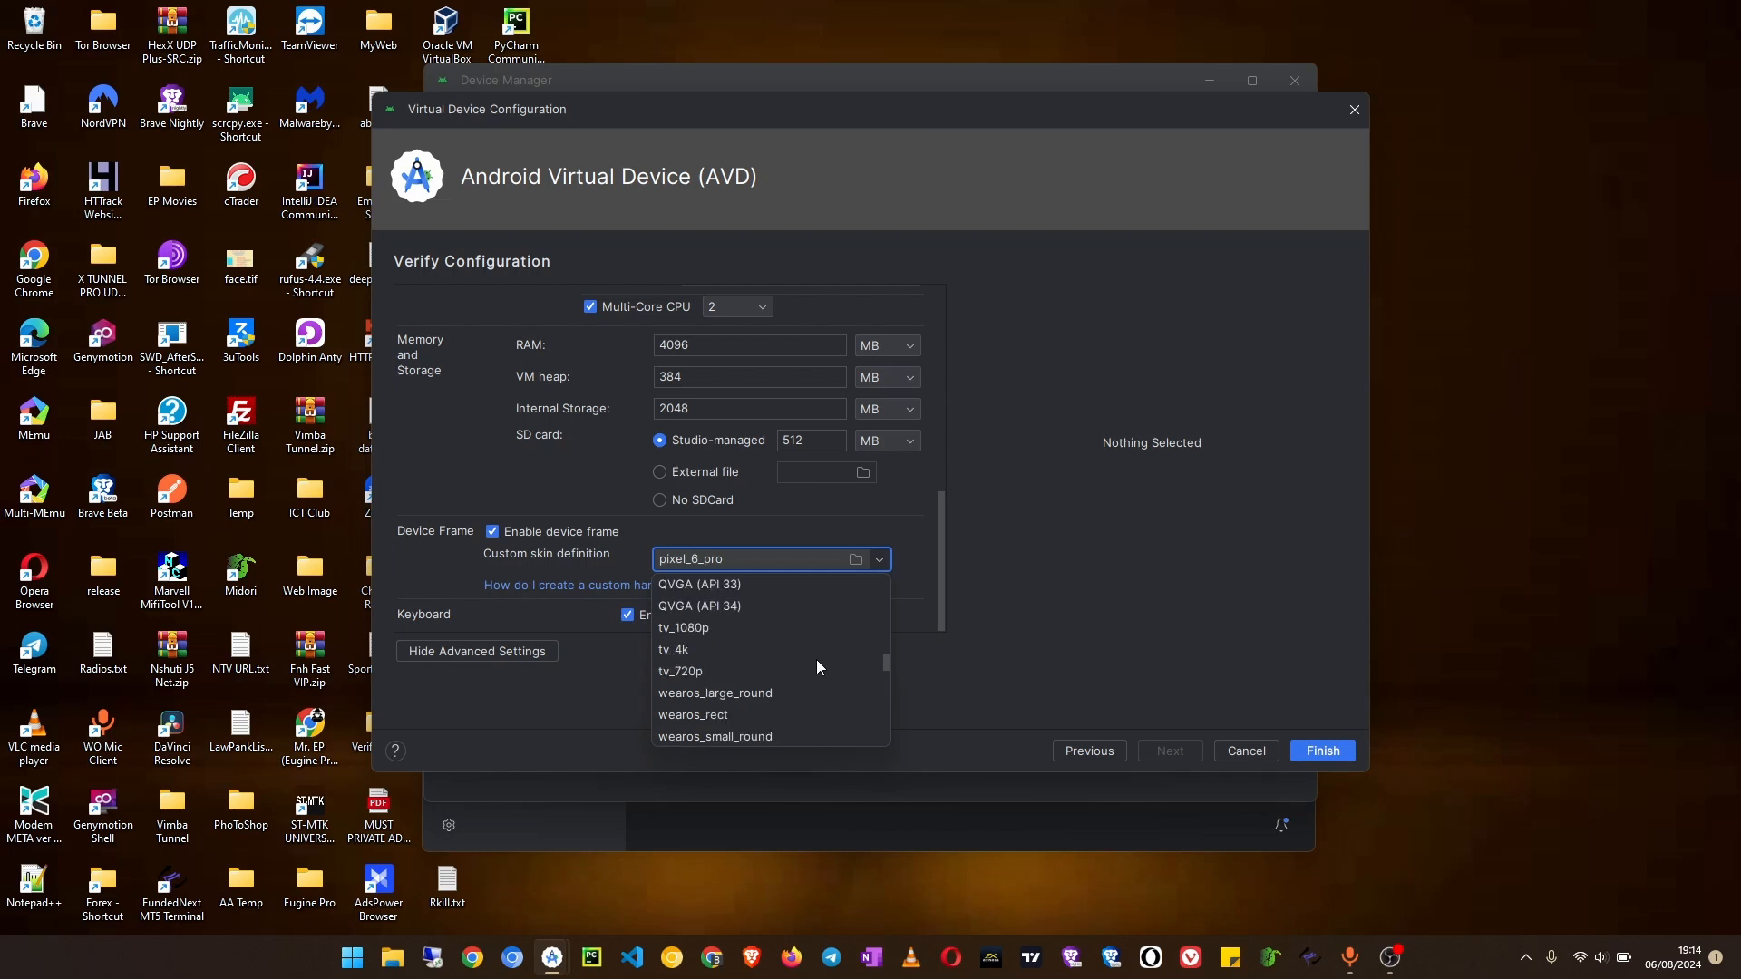
{"action": "scroll", "coordinate": [816, 660], "scroll_direction": "up", "scroll_amount": 8}
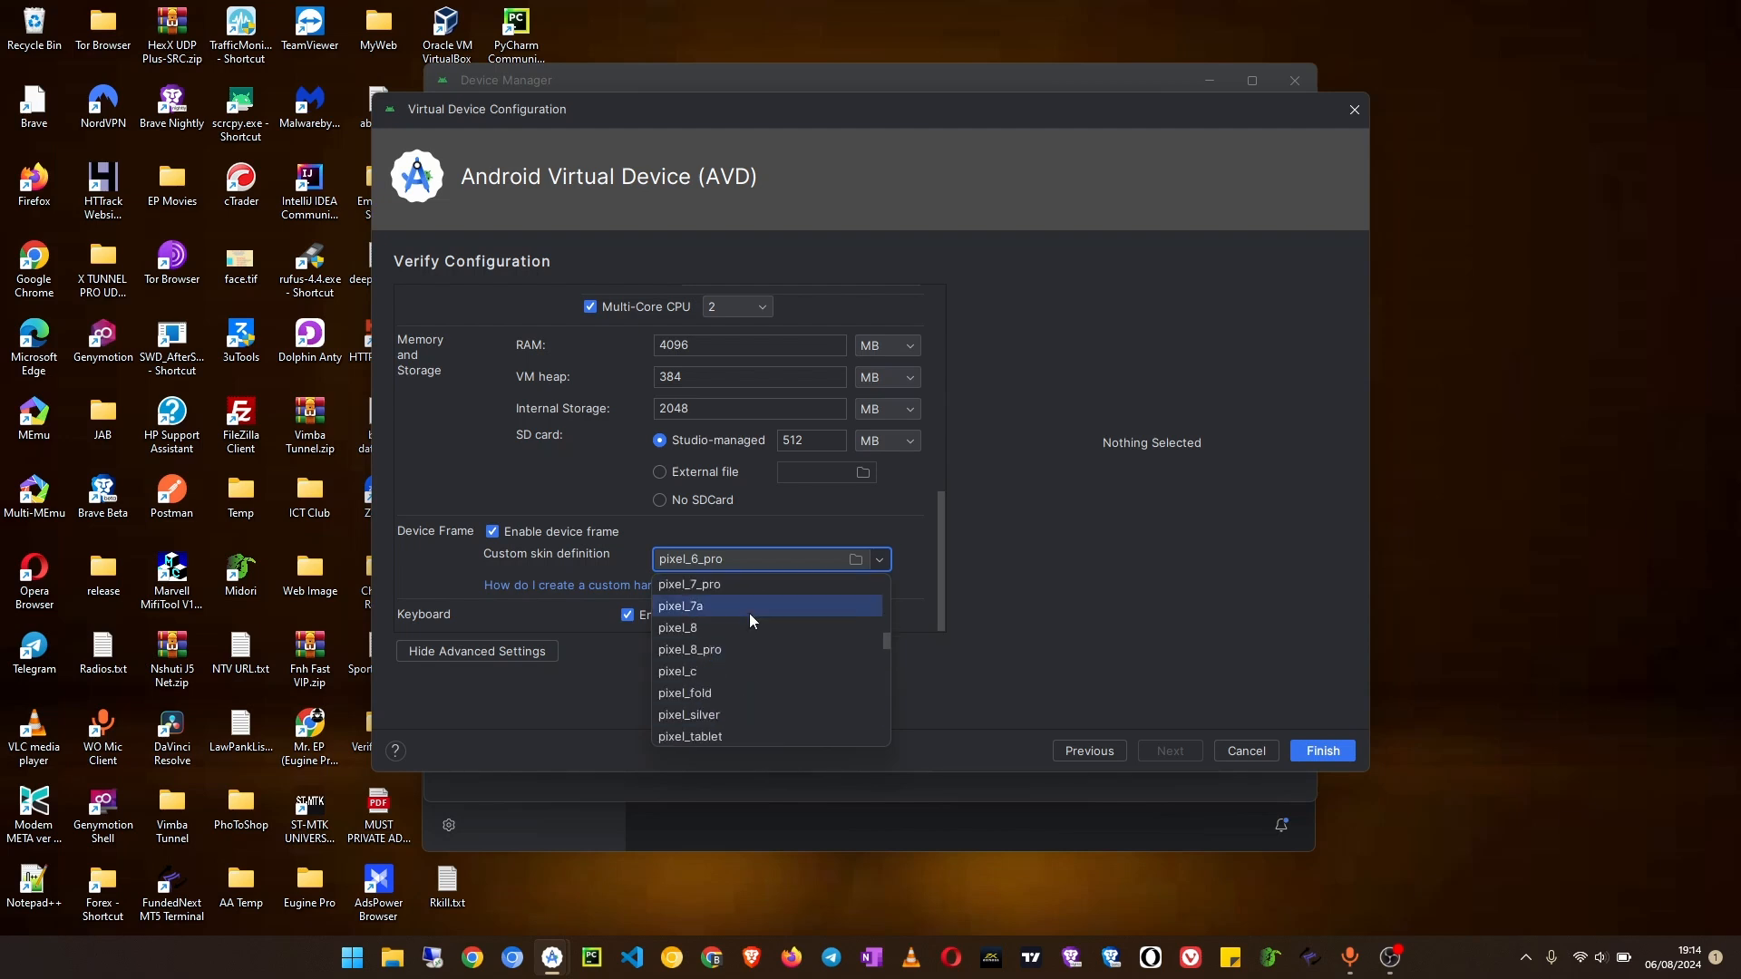
{"action": "left_click", "coordinate": [1073, 576]}
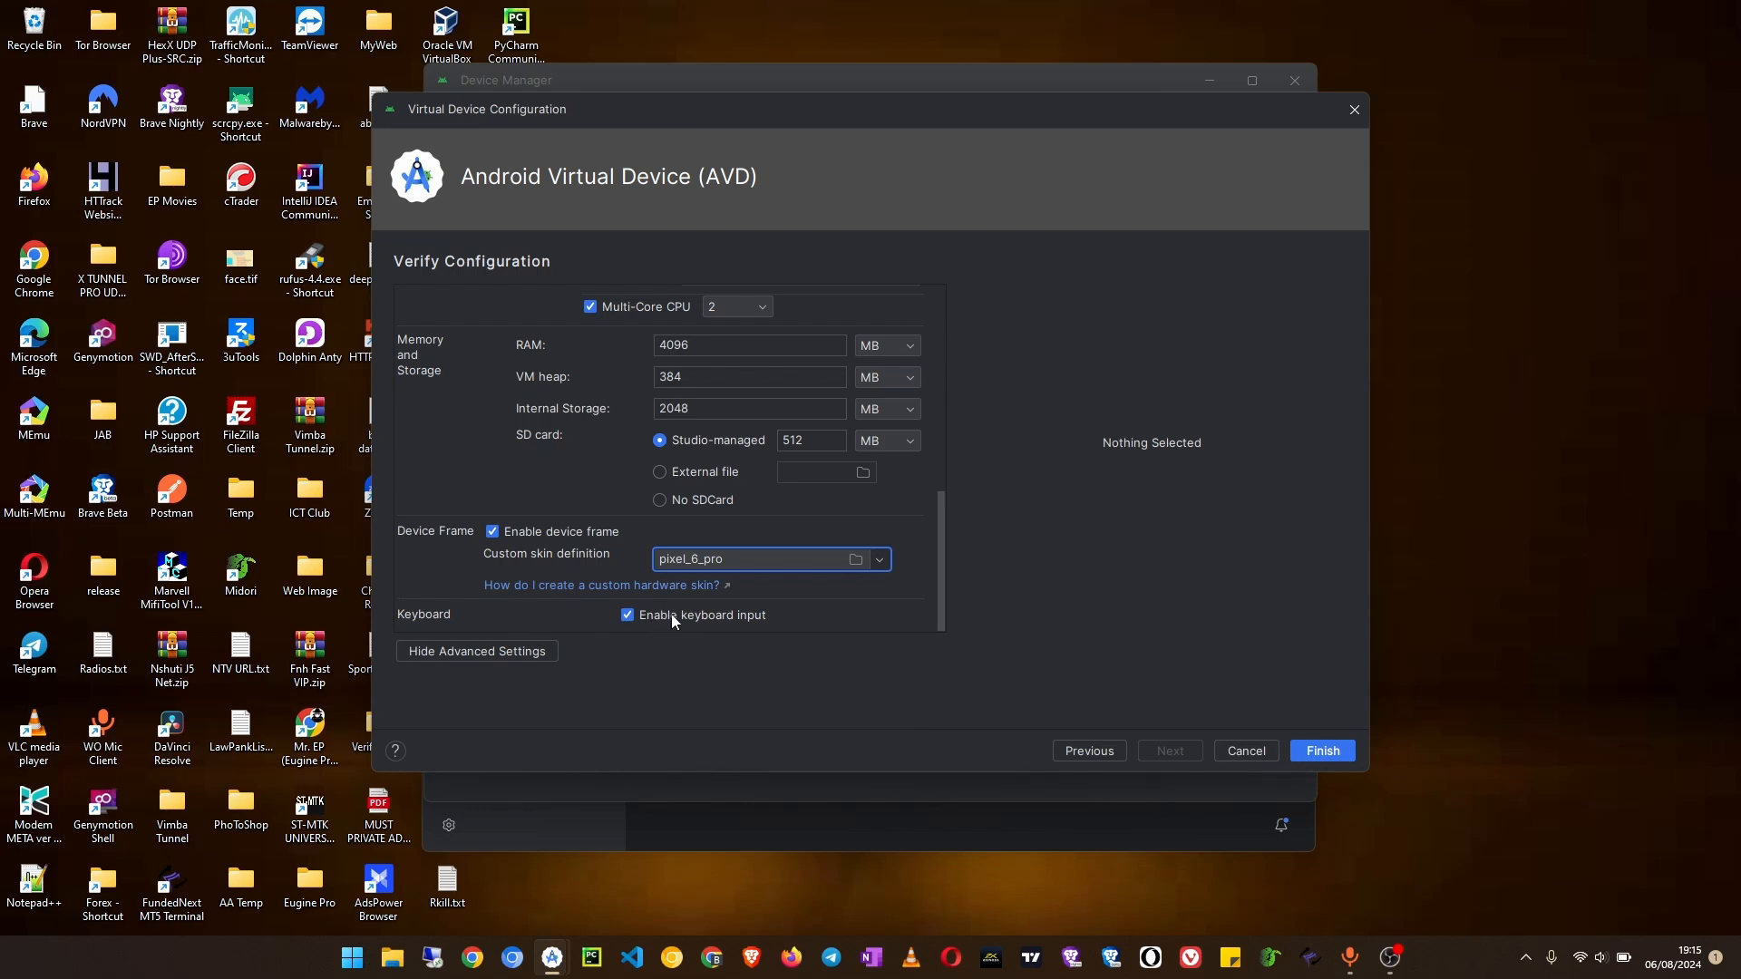
{"action": "mouse_move", "coordinate": [639, 623]}
{"action": "left_click", "coordinate": [1326, 752]}
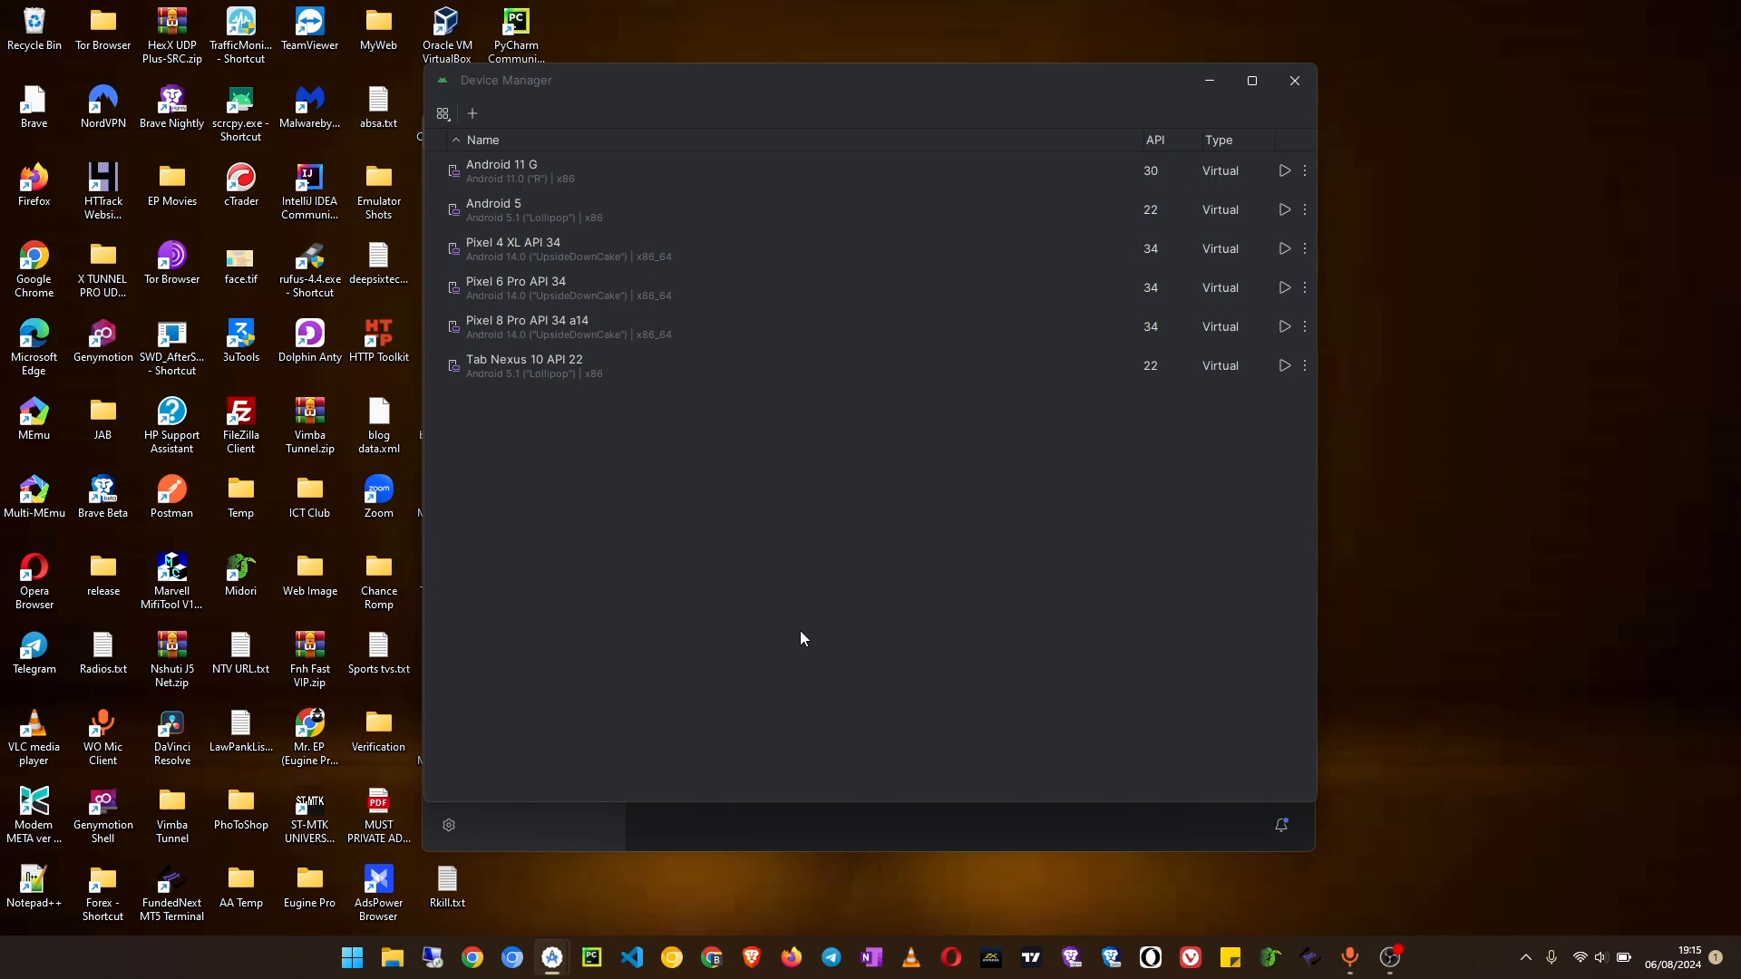
Step: Launch the Pixel 6 Pro API 34 virtual device and minimize the Device Manager window
{"action": "left_click", "coordinate": [578, 286]}
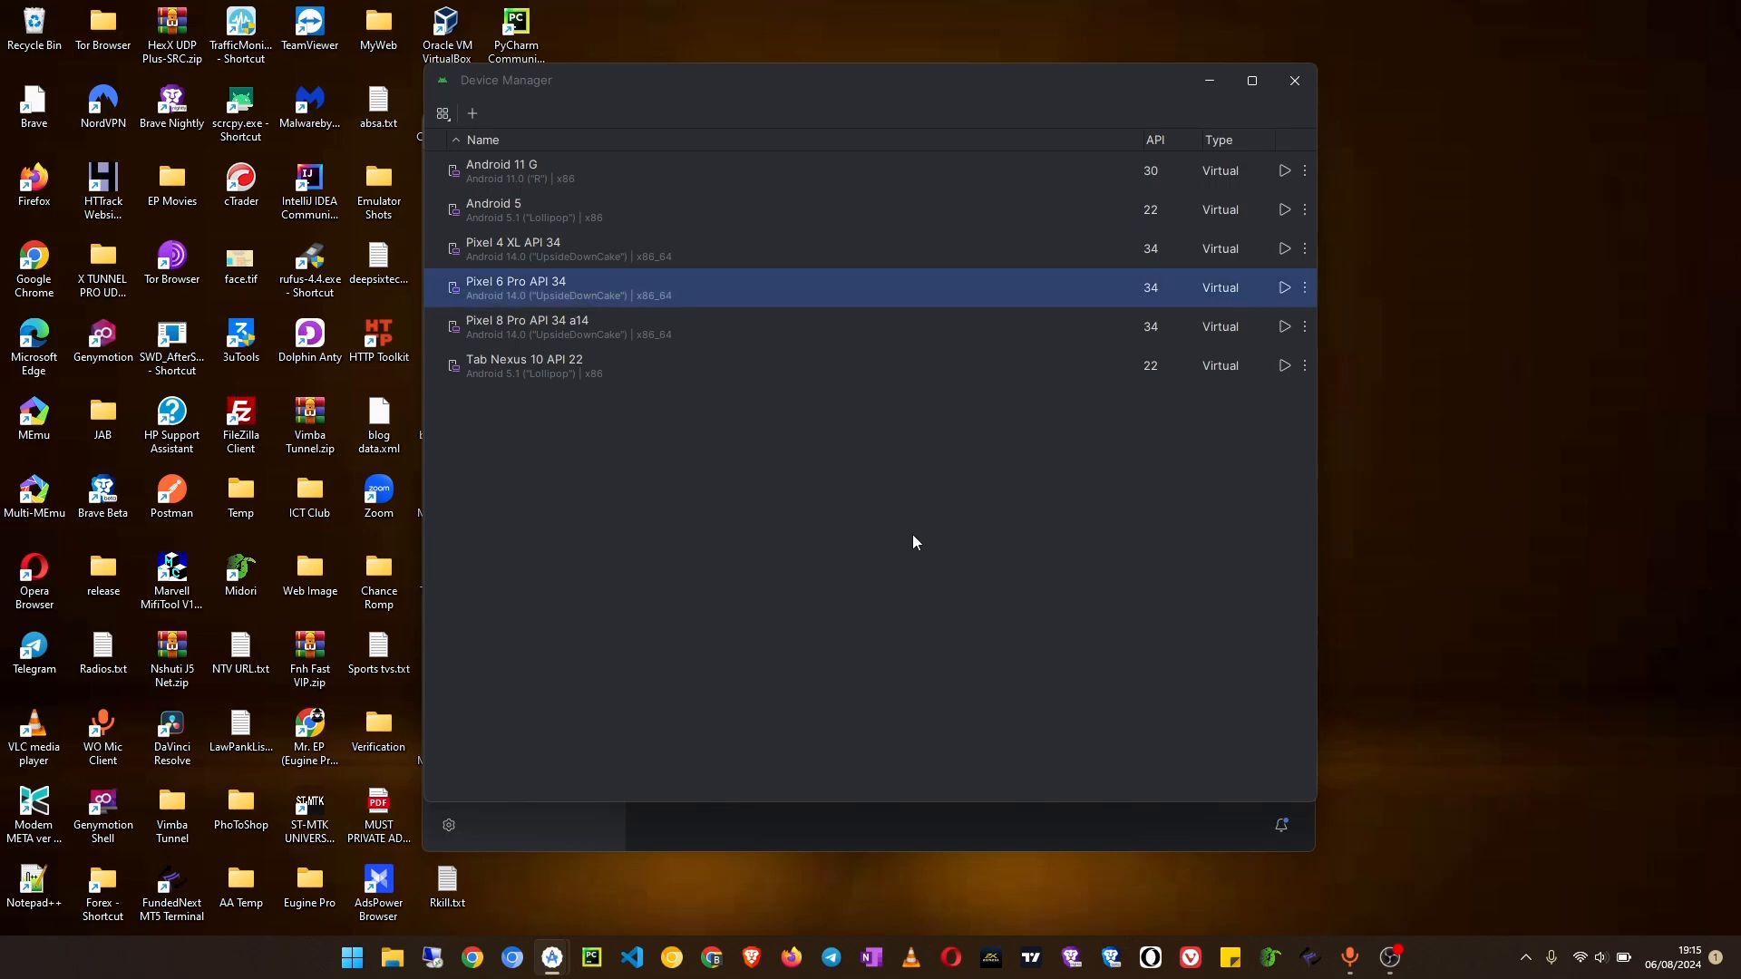
{"action": "left_click", "coordinate": [1284, 288]}
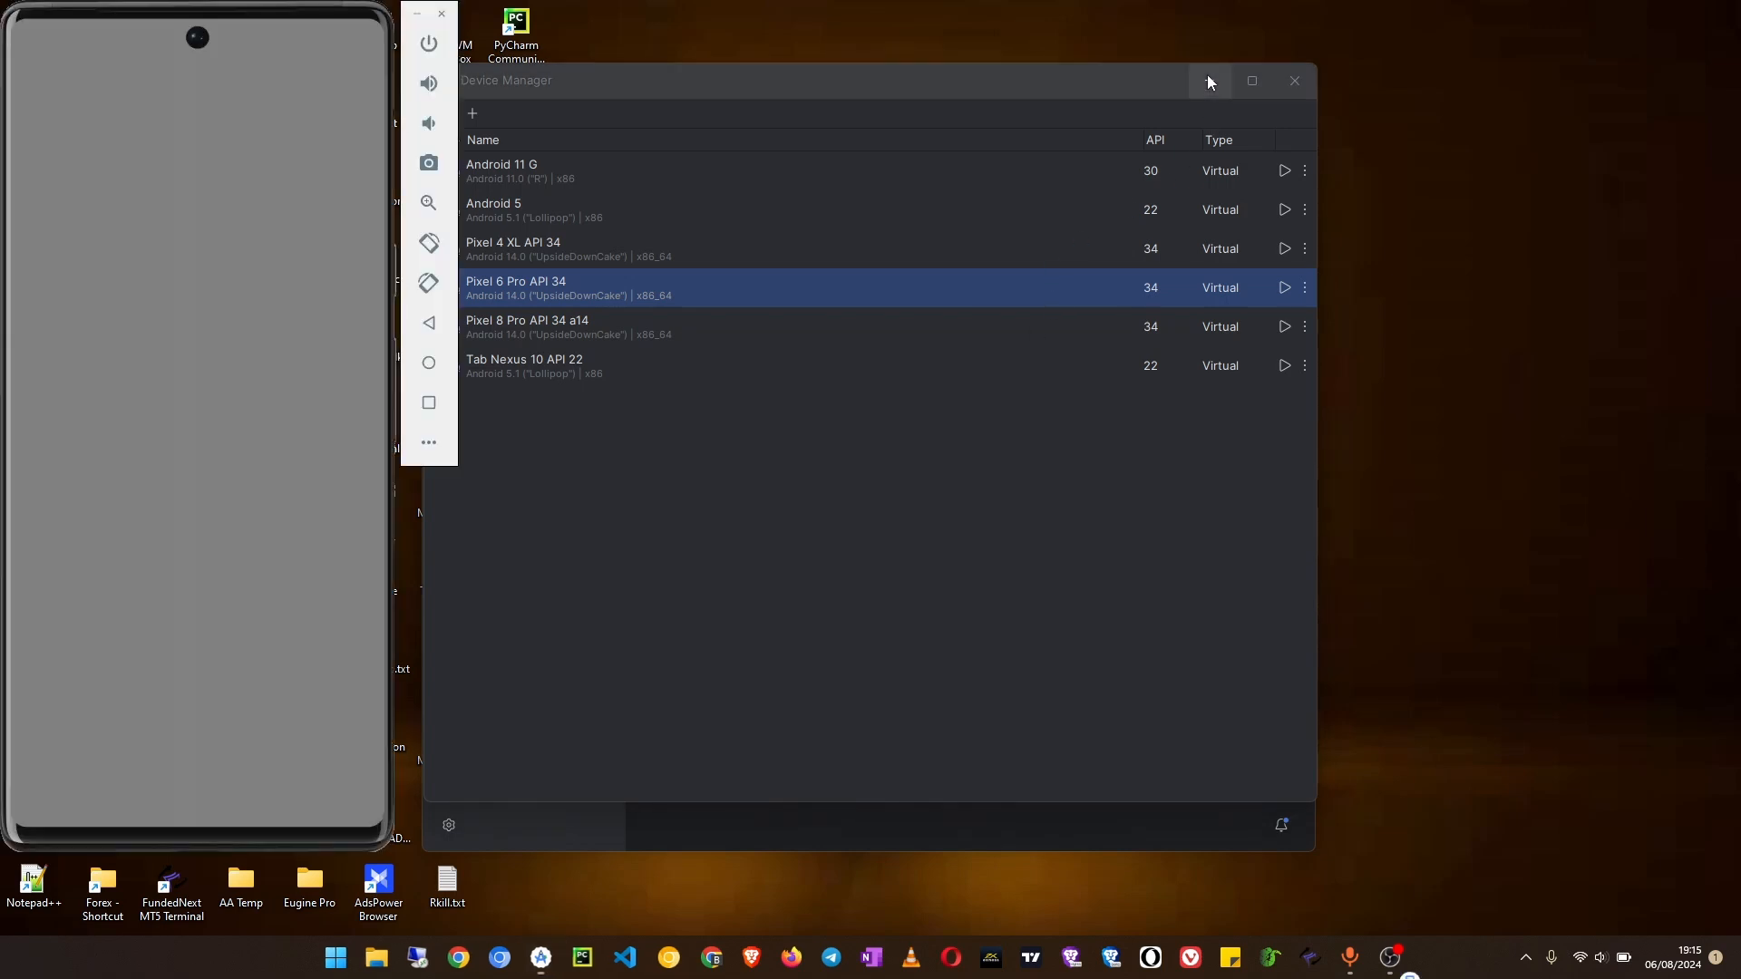
{"action": "left_click", "coordinate": [1208, 81]}
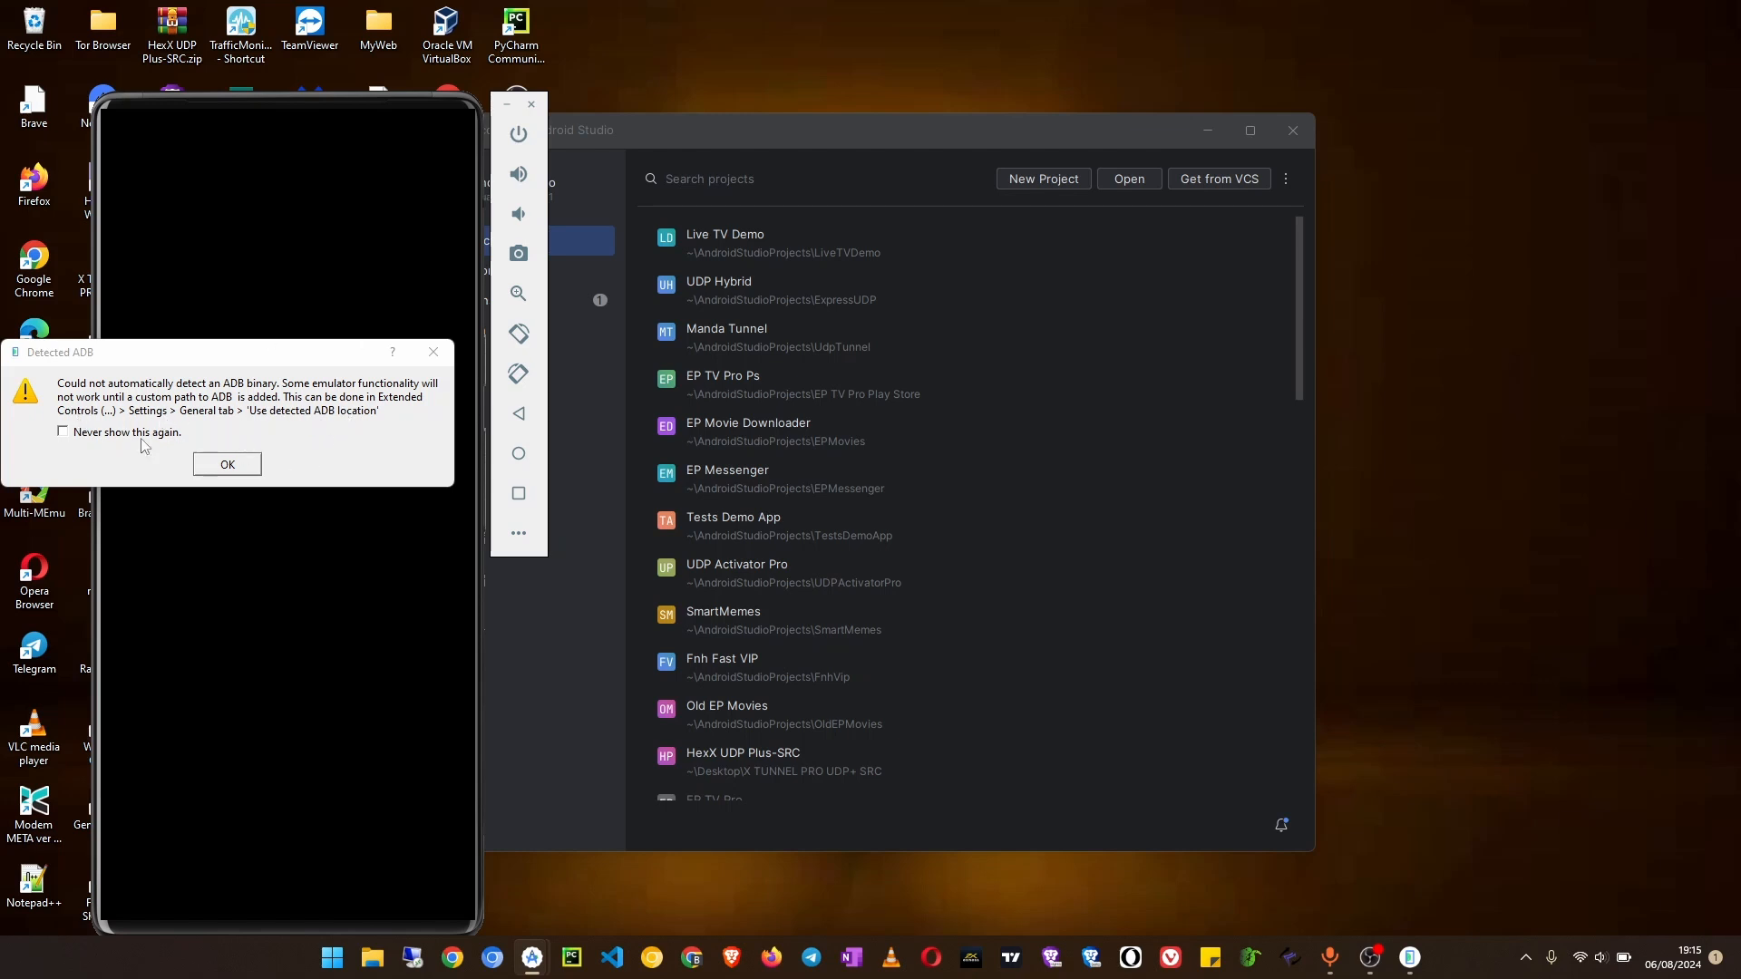
Step: Dismiss the Detected ADB warning and move the emulator window aside to uncover the Android Studio welcome window
{"action": "left_click", "coordinate": [228, 465]}
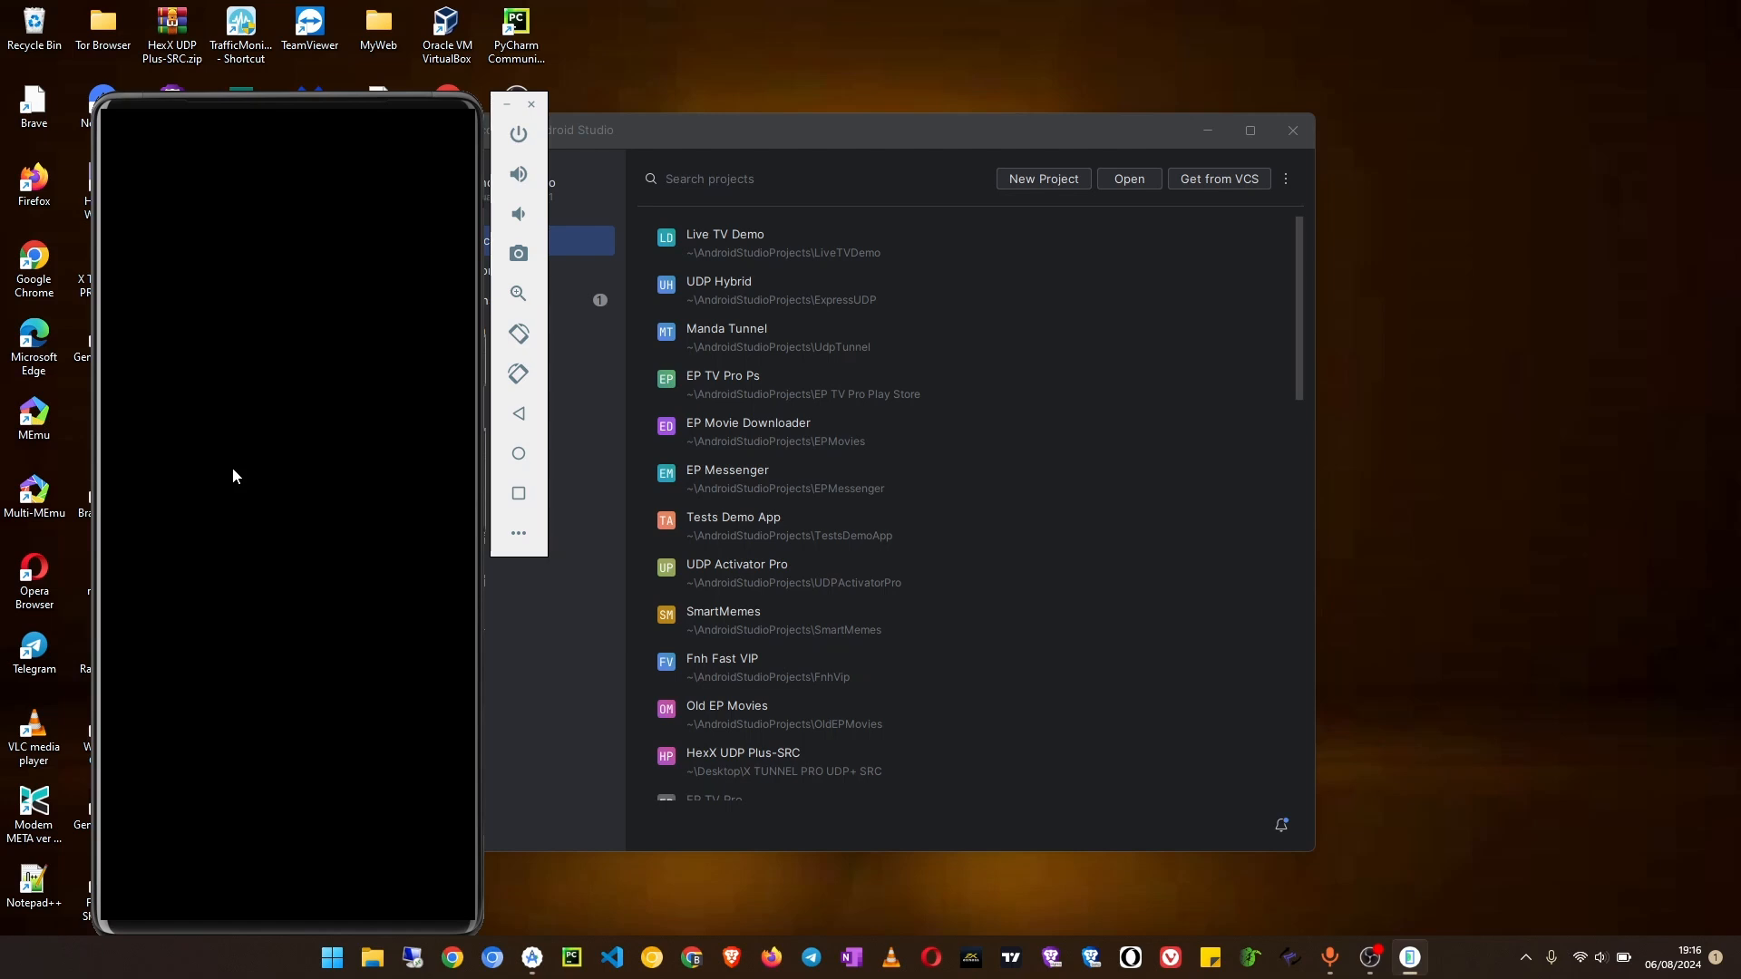
{"action": "left_click_drag", "start_coordinate": [345, 105], "coordinate": [1186, 89]}
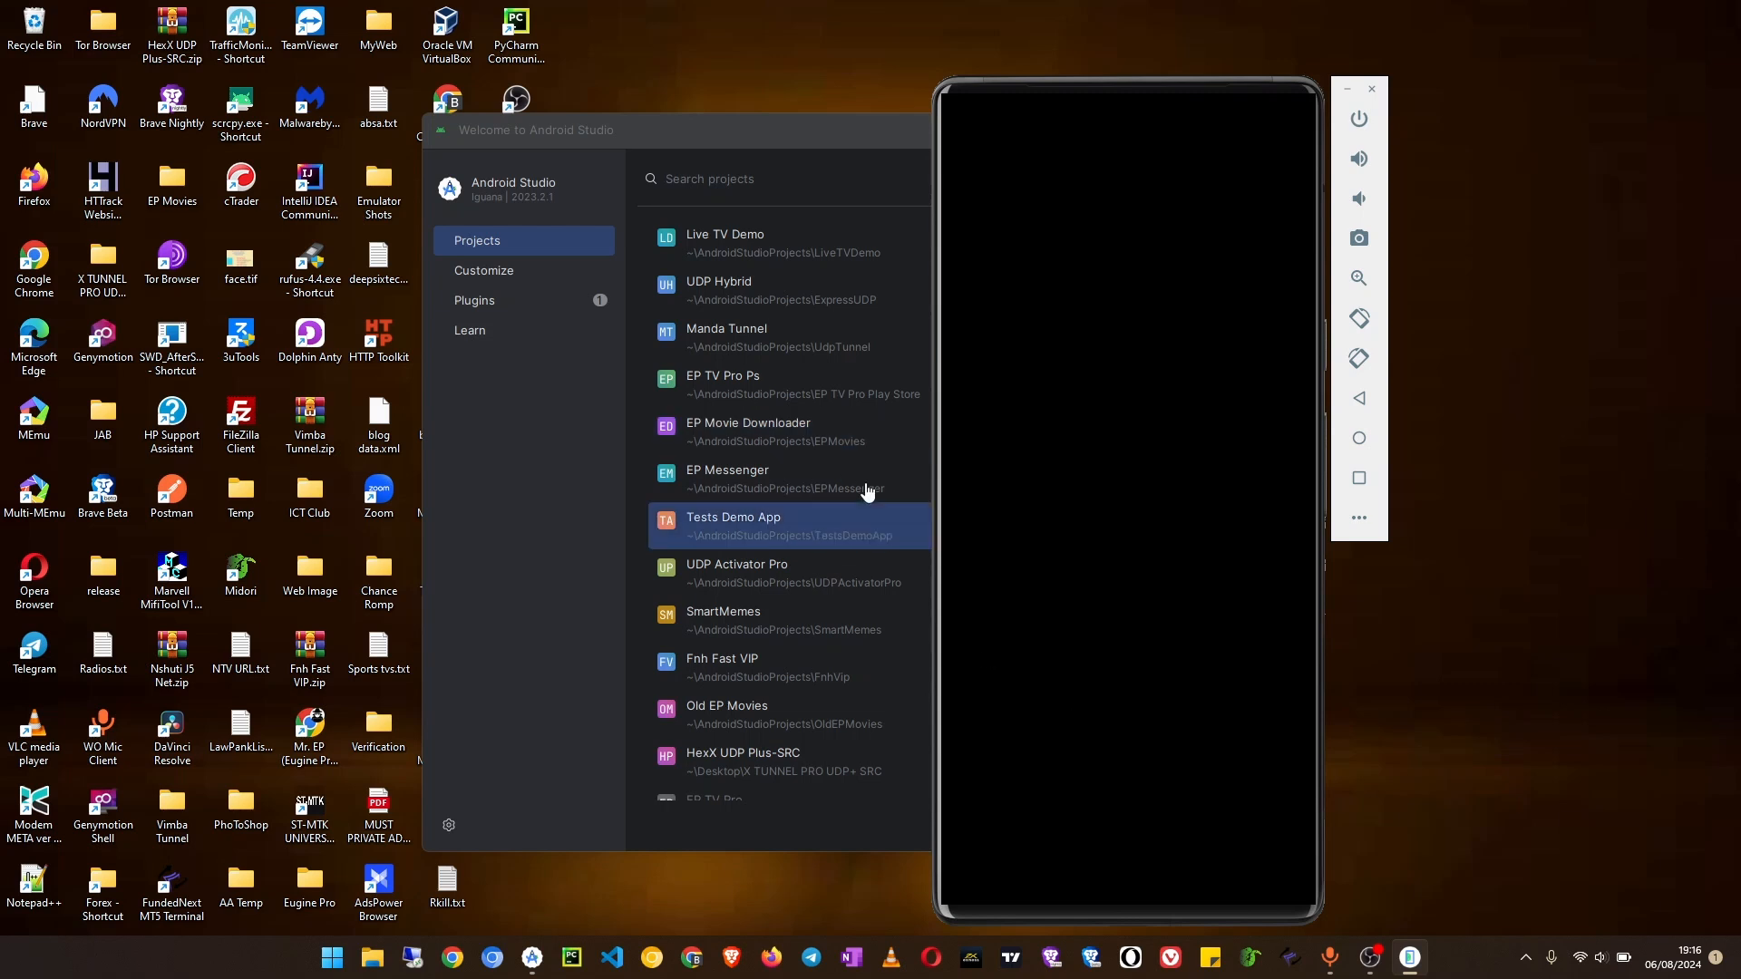
{"action": "scroll", "coordinate": [821, 472], "scroll_direction": "down", "scroll_amount": 1}
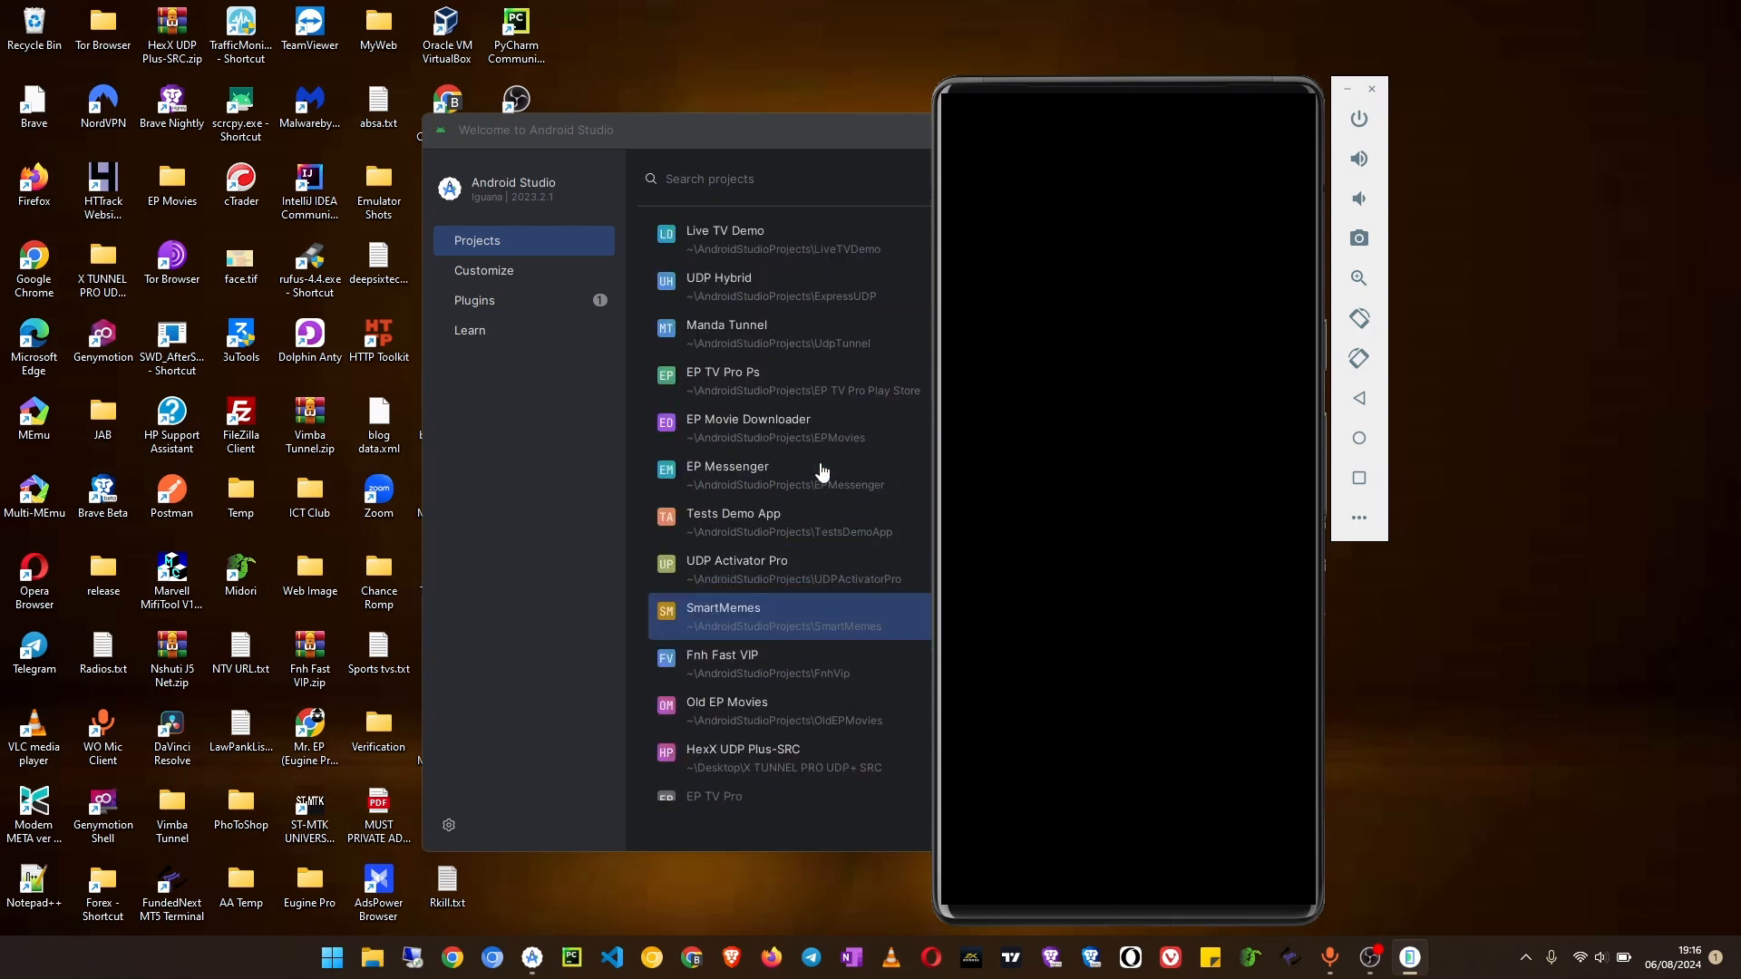